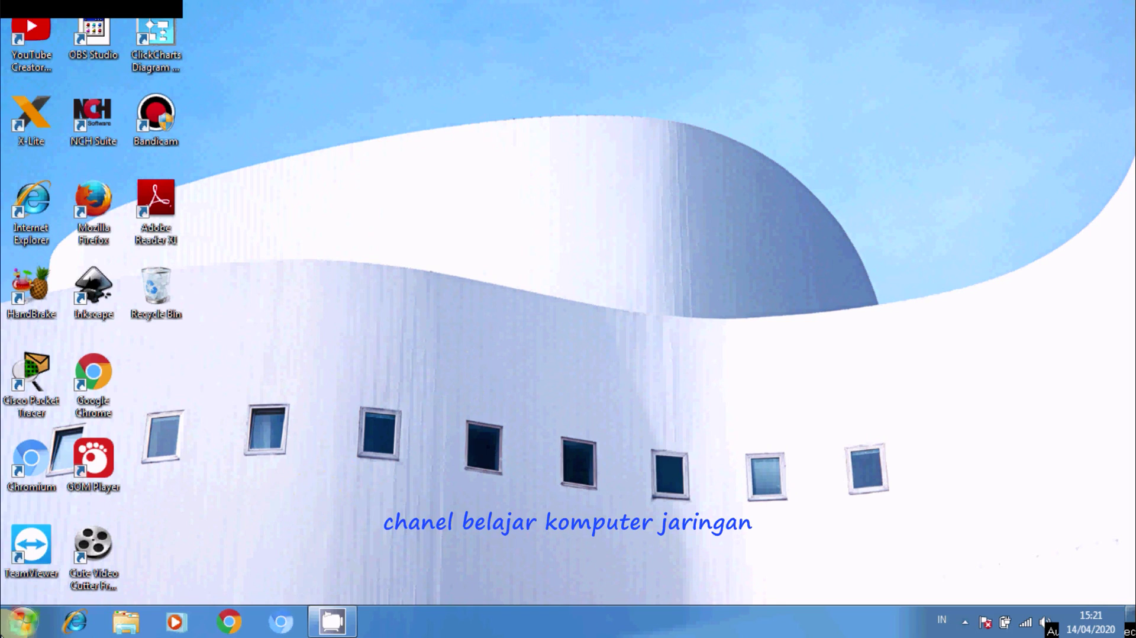
Step: Launch Microsoft Office Word 2007 from the Start menu's All Programs > Microsoft Office group
{"action": "left_click", "coordinate": [24, 623]}
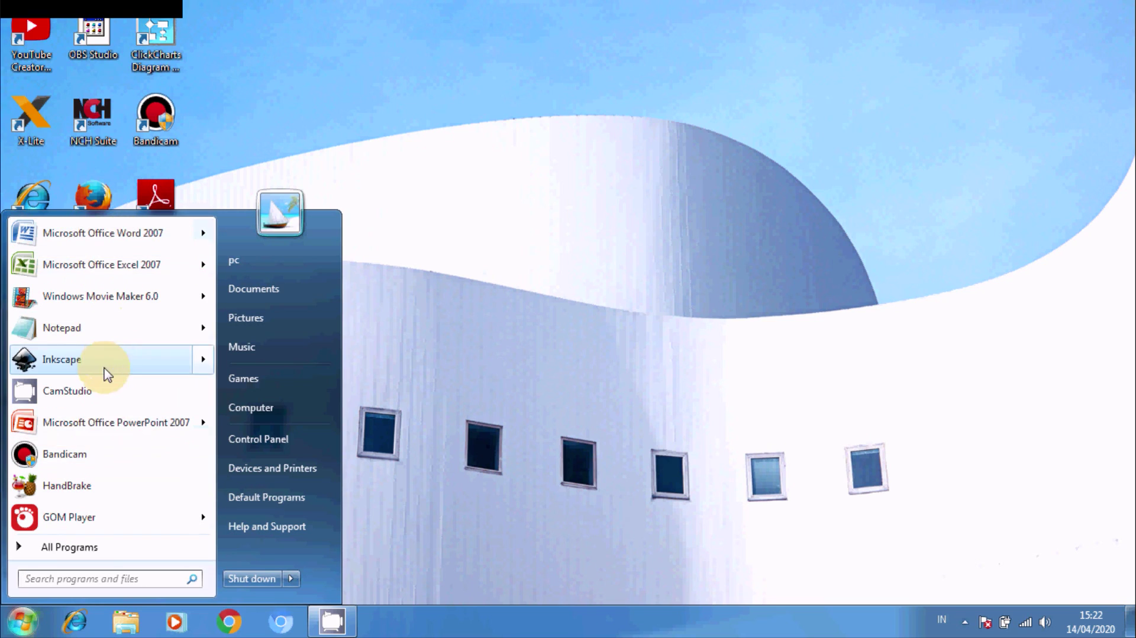
{"action": "left_click", "coordinate": [65, 547]}
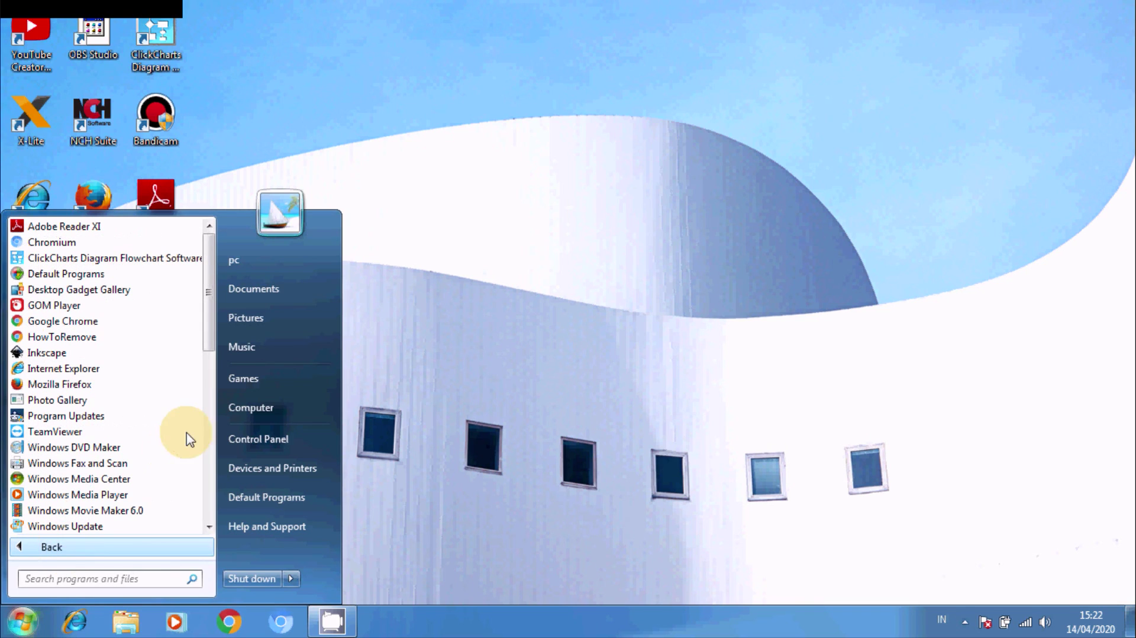
{"action": "key", "text": "Escape"}
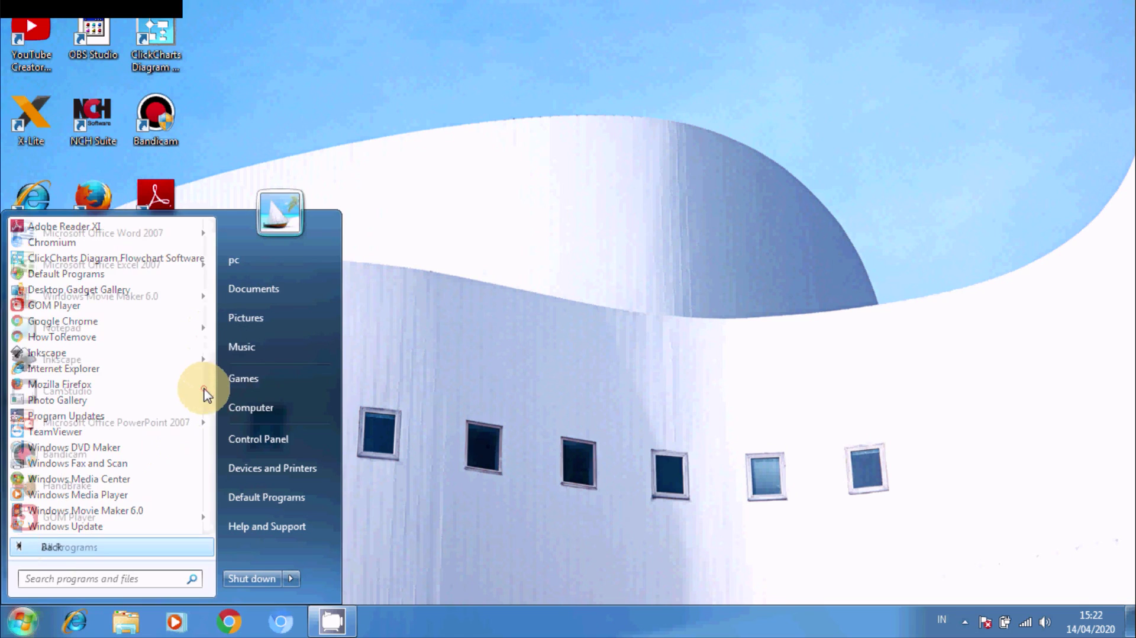
{"action": "mouse_move", "coordinate": [112, 359]}
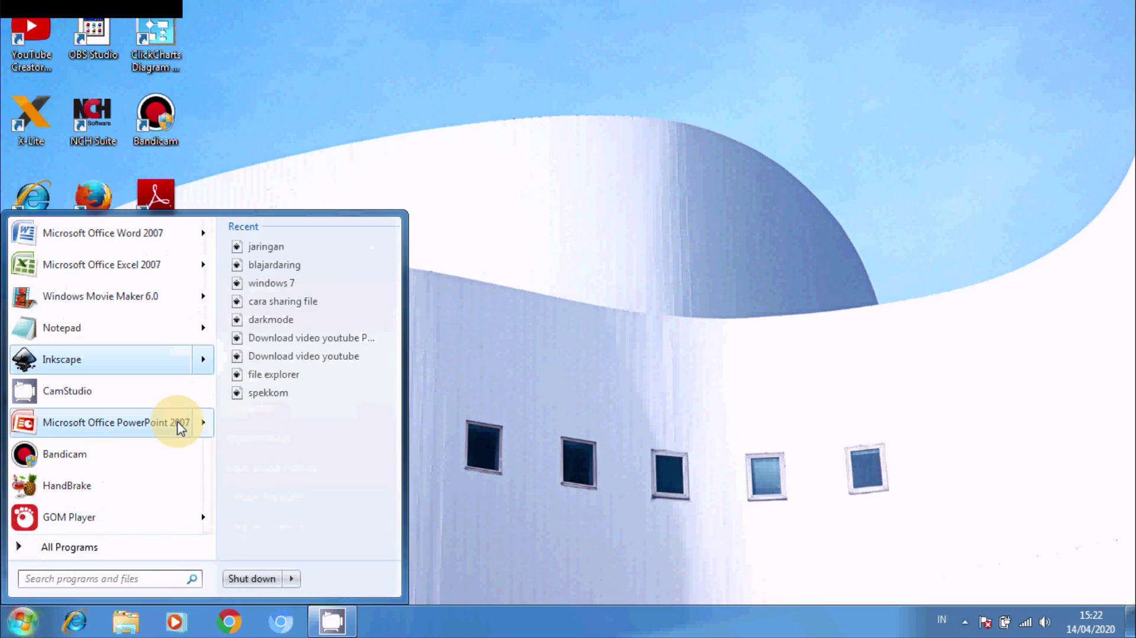
{"action": "left_click", "coordinate": [21, 551]}
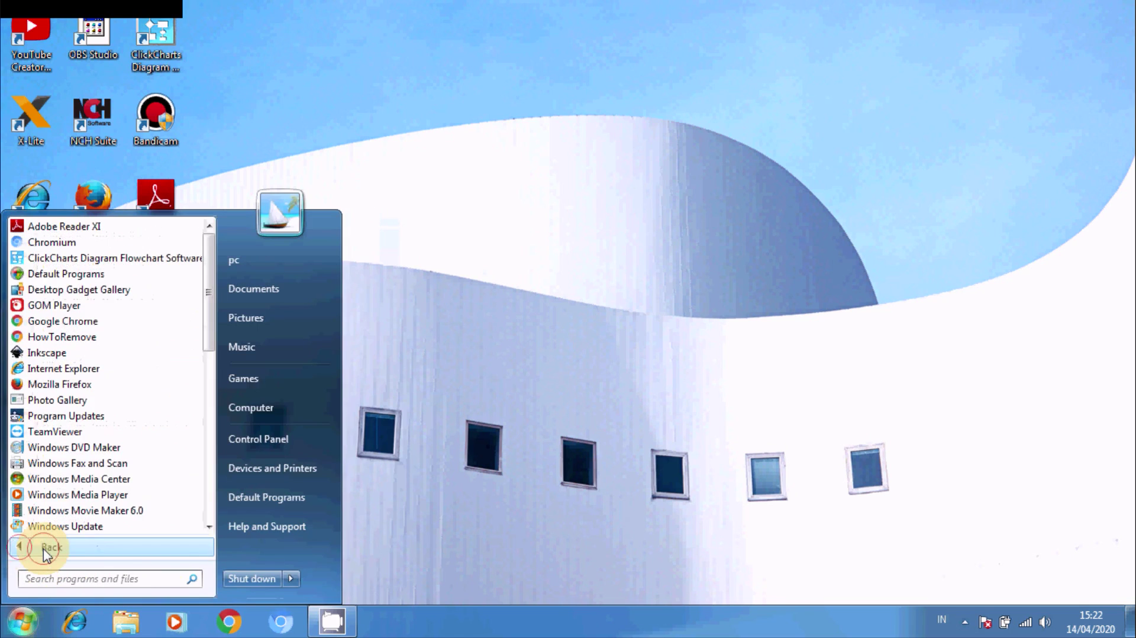
{"action": "left_click", "coordinate": [44, 550]}
{"action": "left_click", "coordinate": [47, 550]}
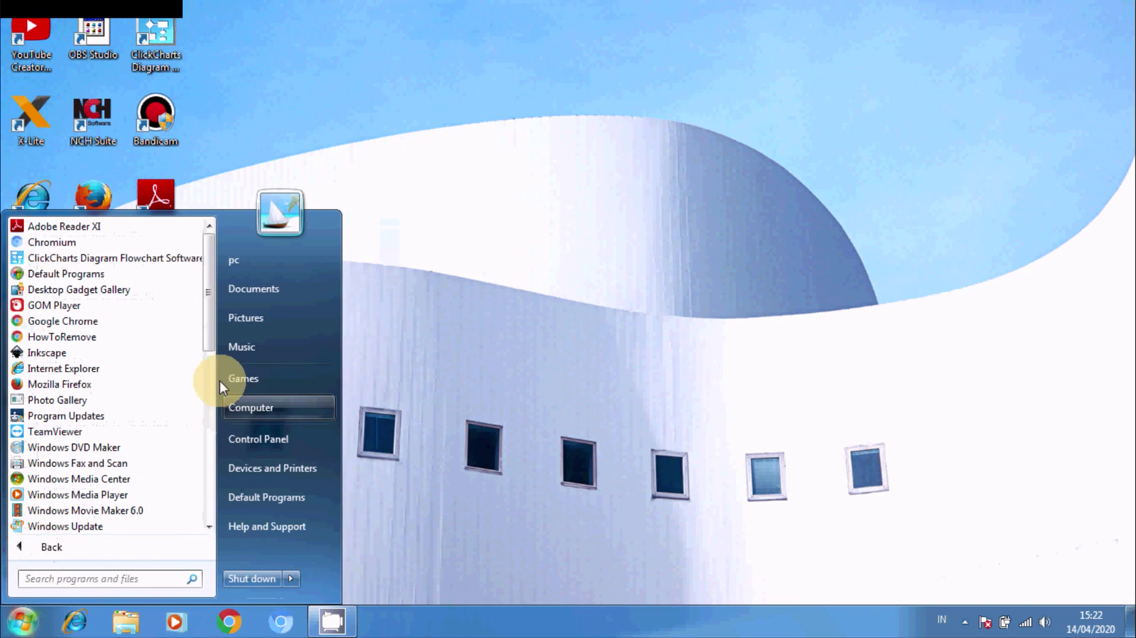
{"action": "left_click_drag", "start_coordinate": [210, 337], "coordinate": [196, 481]}
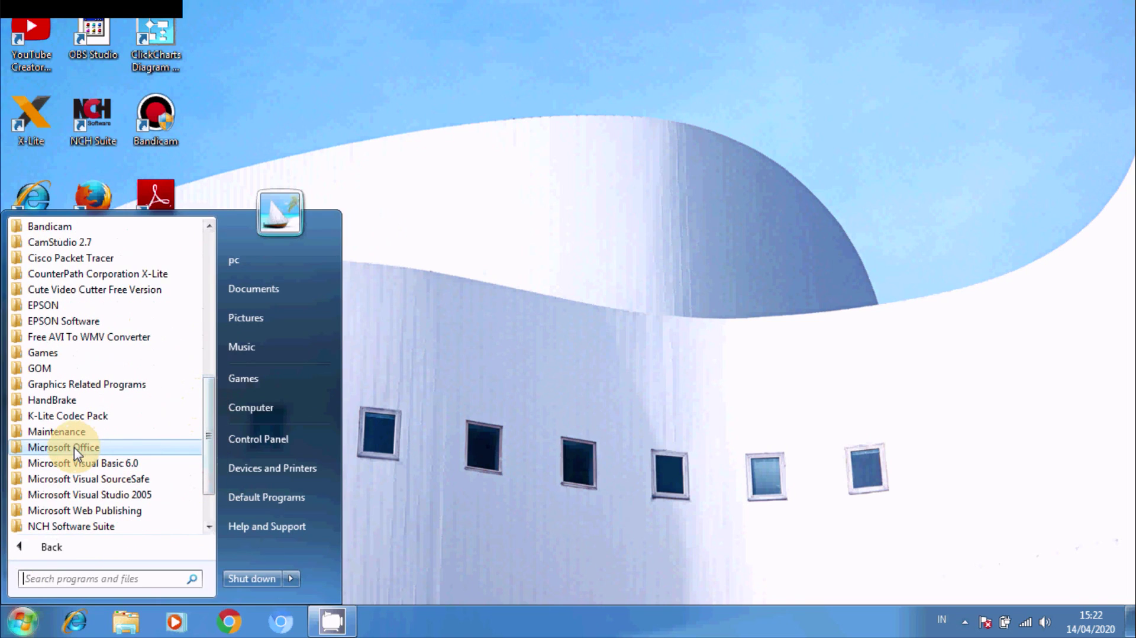
{"action": "left_click", "coordinate": [77, 448]}
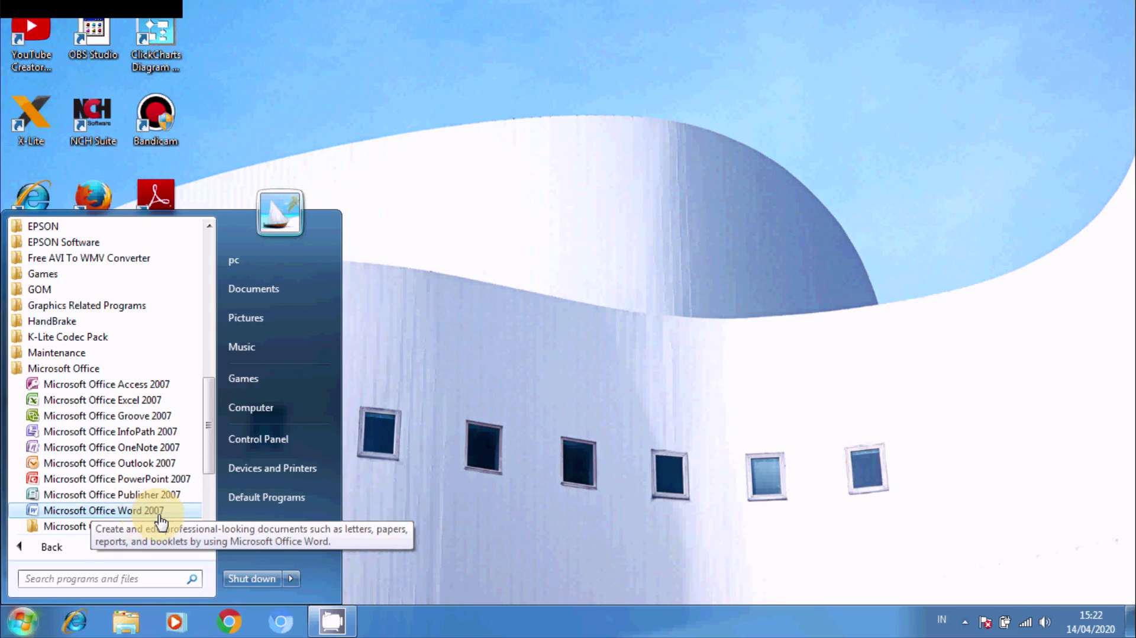
{"action": "left_click", "coordinate": [121, 515]}
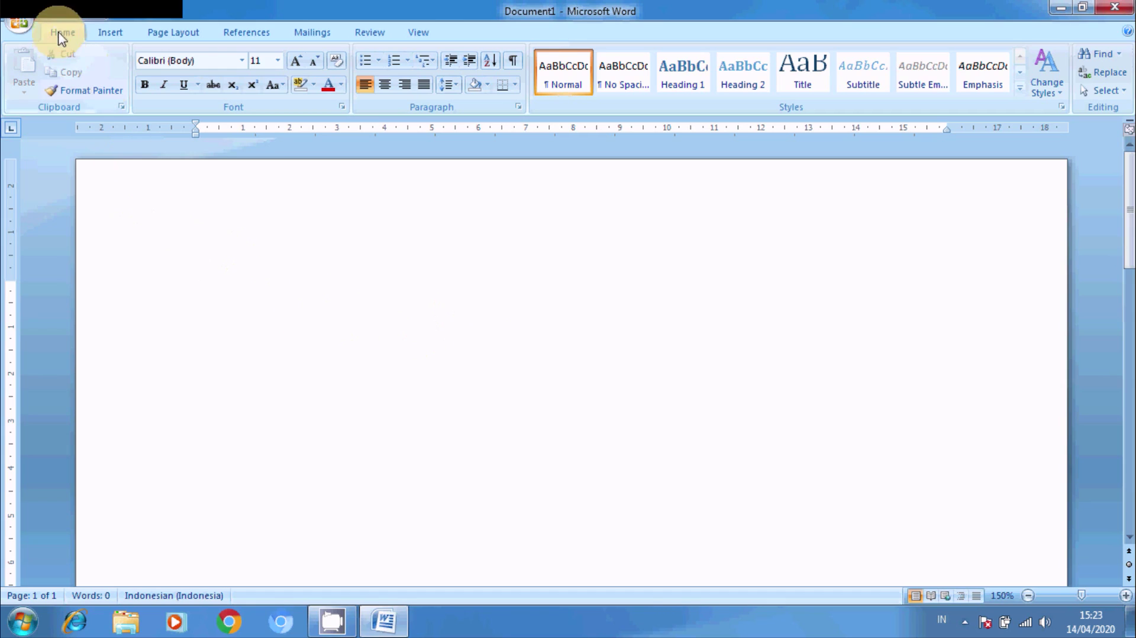
Step: Browse the Insert and Home ribbon tabs, finishing on the Page Layout tab
{"action": "left_click", "coordinate": [112, 36]}
{"action": "left_click", "coordinate": [175, 33]}
{"action": "left_click", "coordinate": [104, 34]}
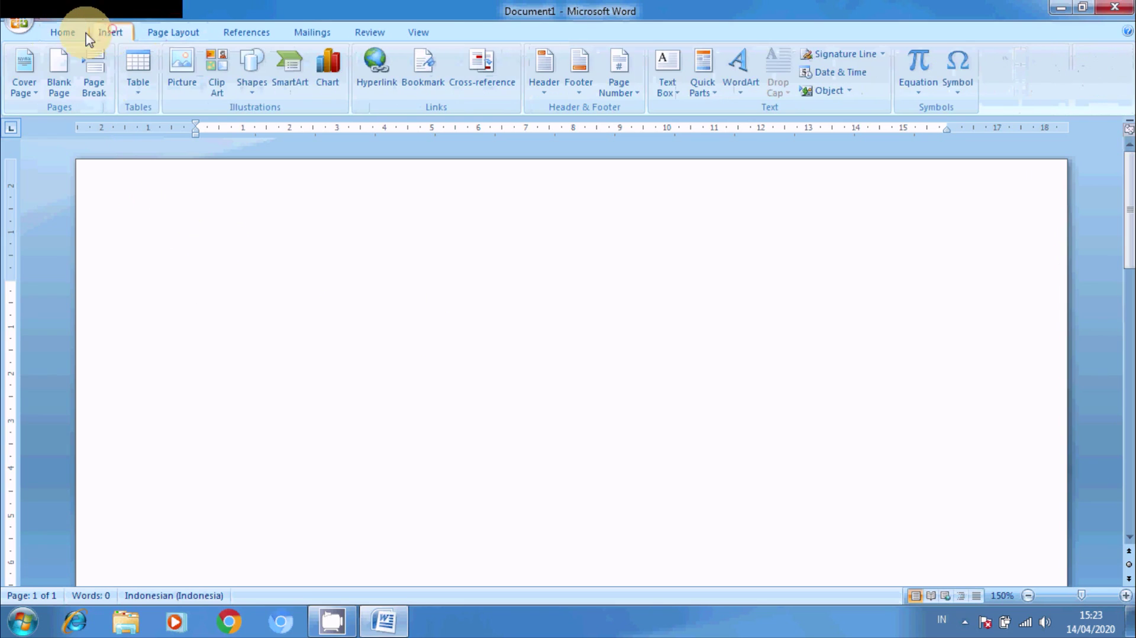
{"action": "left_click", "coordinate": [63, 35]}
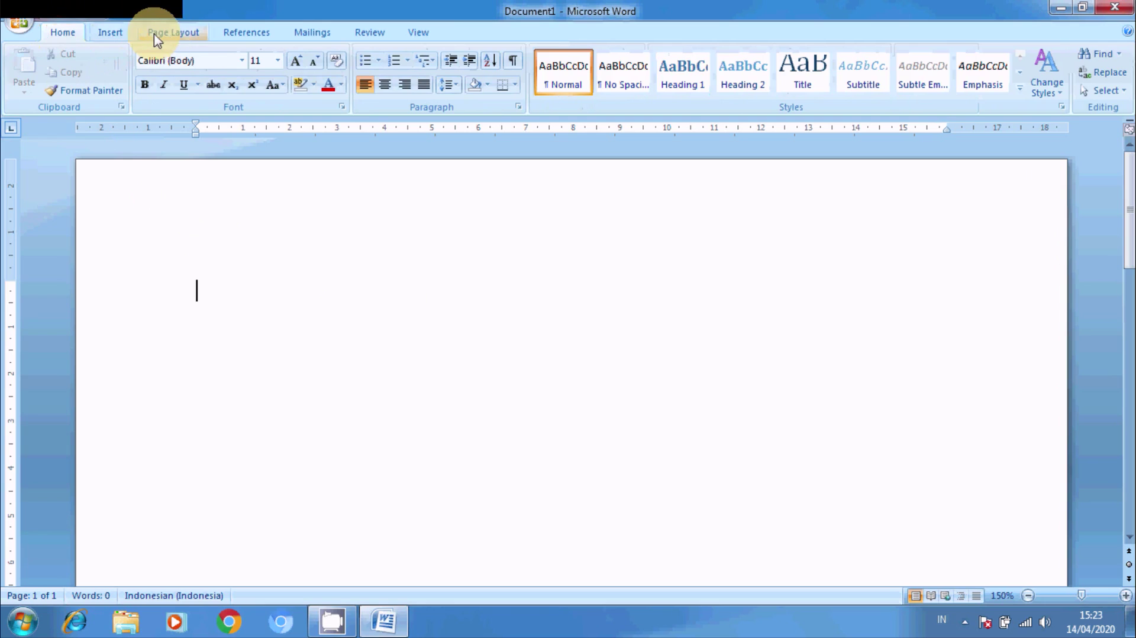
{"action": "left_click", "coordinate": [173, 34]}
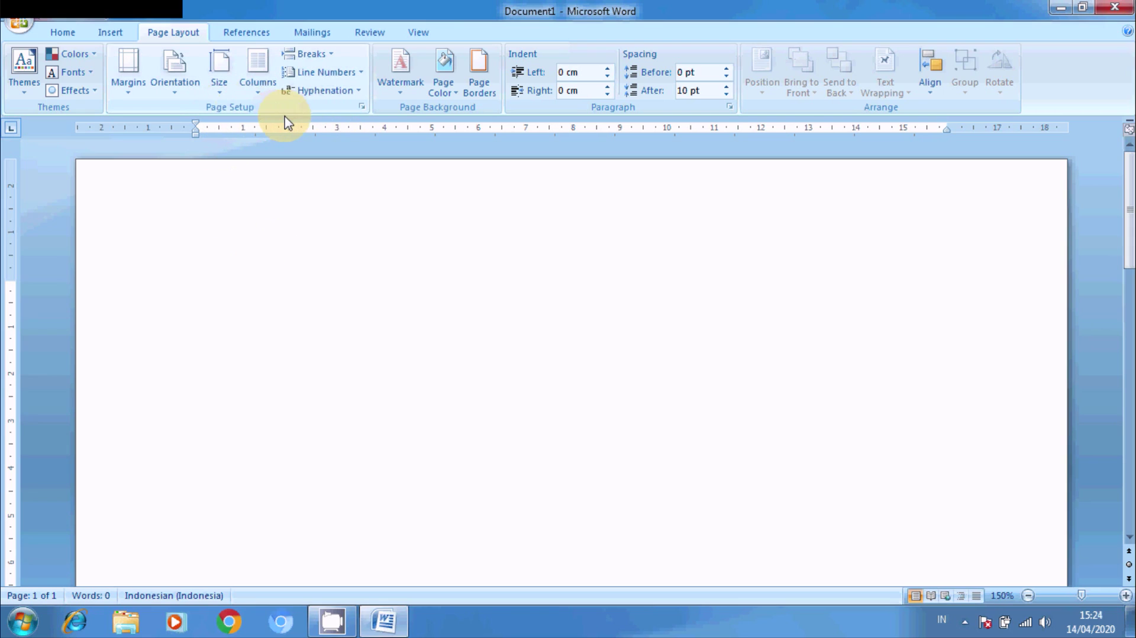
Step: Open Page Setup, move it lower, and review its tabs before settling on Paper (A4)
{"action": "left_click", "coordinate": [362, 108]}
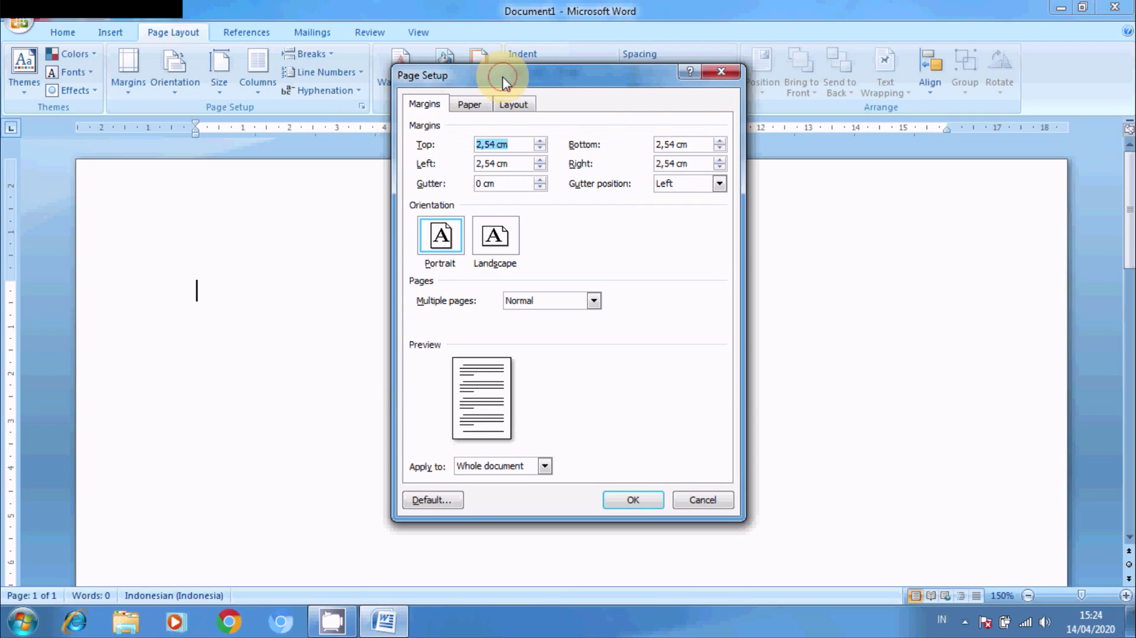
{"action": "left_click_drag", "start_coordinate": [503, 77], "coordinate": [470, 145]}
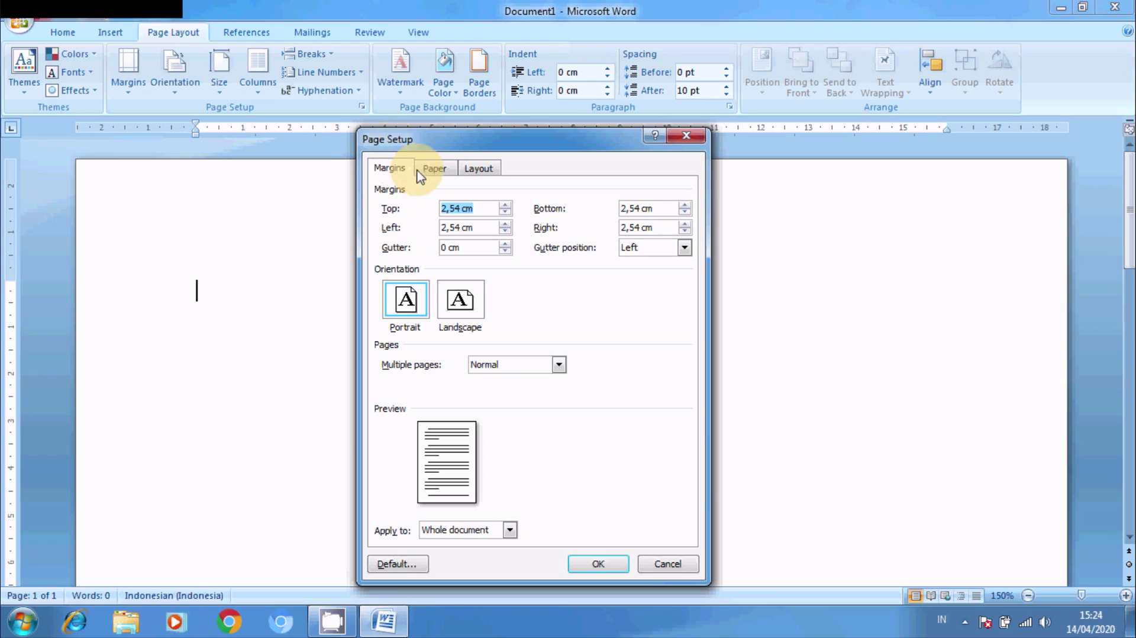
{"action": "left_click", "coordinate": [435, 171]}
{"action": "left_click", "coordinate": [480, 172]}
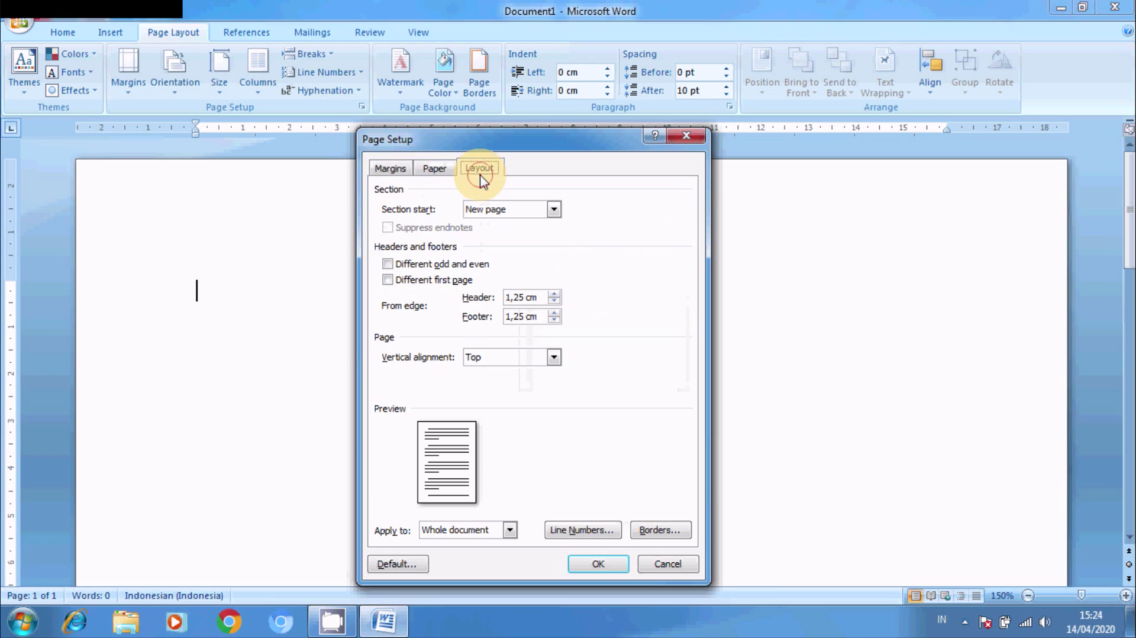
{"action": "left_click", "coordinate": [434, 170]}
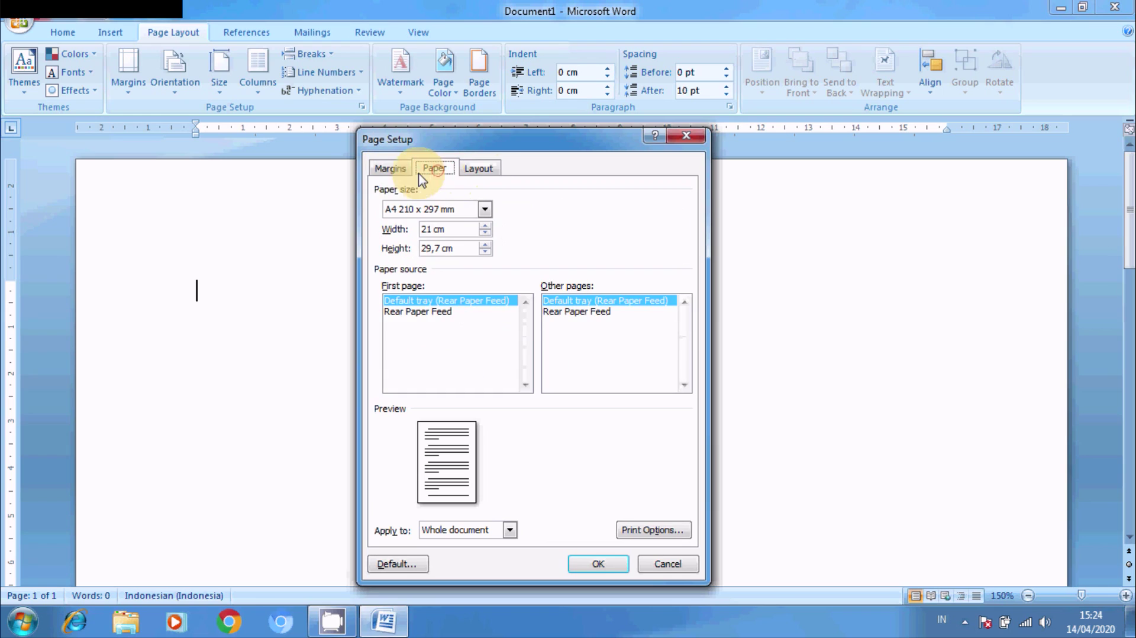
{"action": "left_click", "coordinate": [388, 170]}
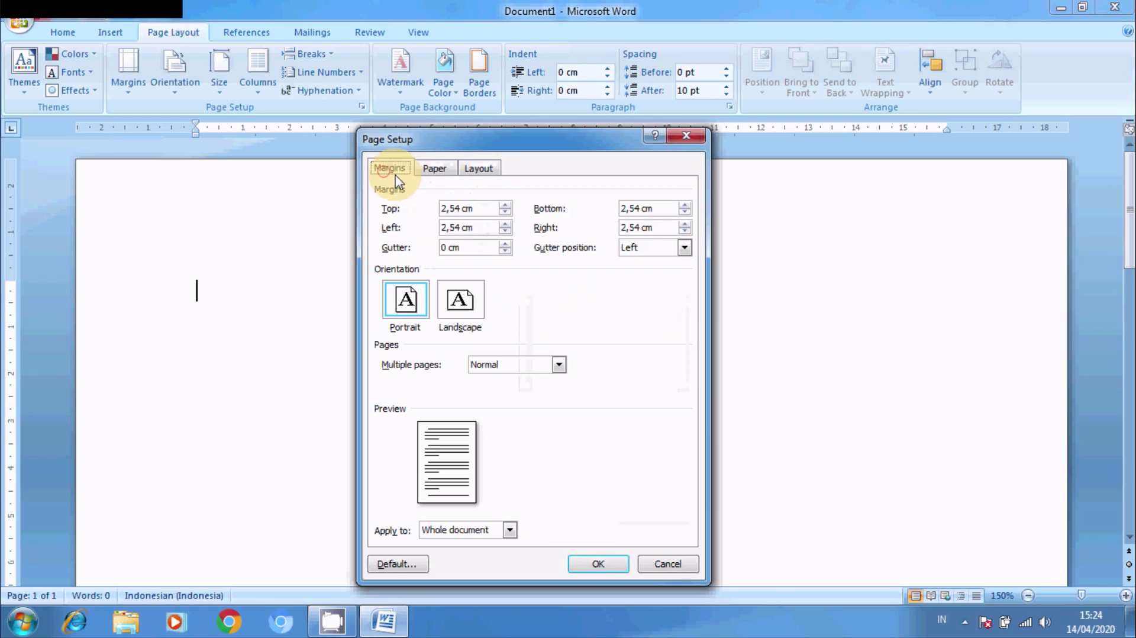
{"action": "left_click", "coordinate": [432, 168]}
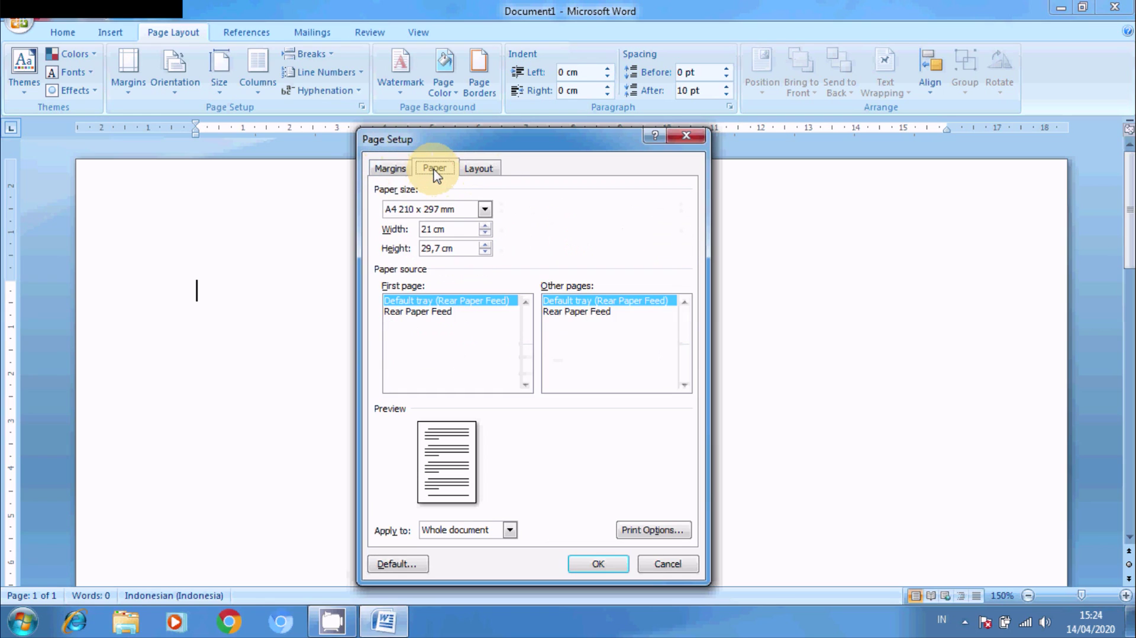
{"action": "left_click", "coordinate": [395, 170]}
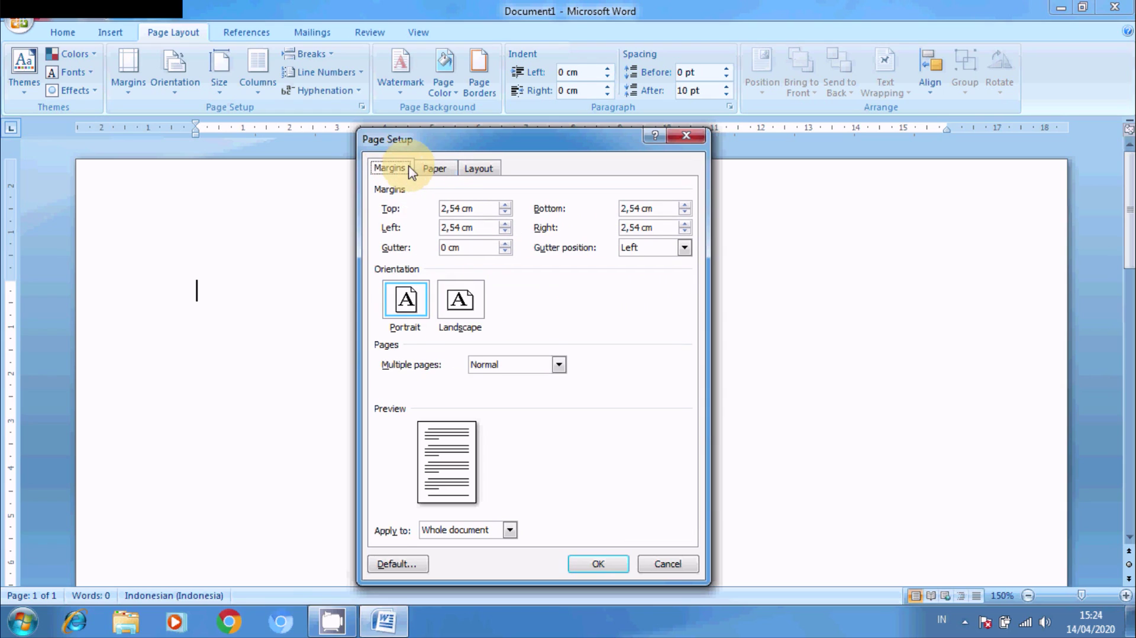
{"action": "left_click", "coordinate": [433, 169]}
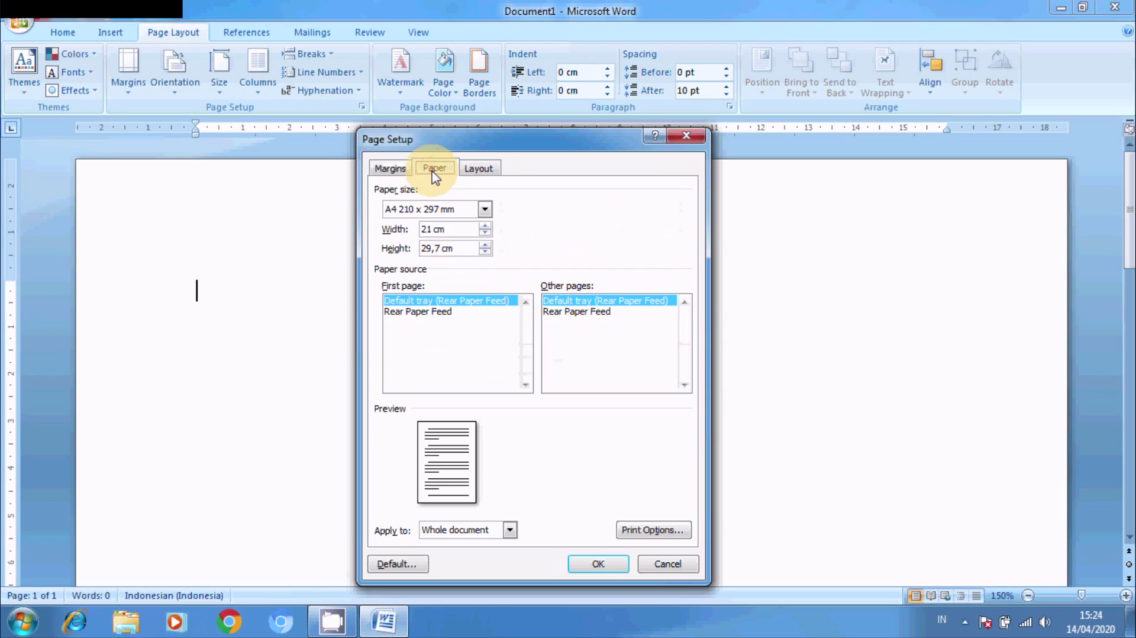
Step: Try Letter, A3 and A4 in the paper size list
{"action": "left_click", "coordinate": [484, 210]}
{"action": "left_click", "coordinate": [484, 210]}
{"action": "left_click", "coordinate": [484, 210]}
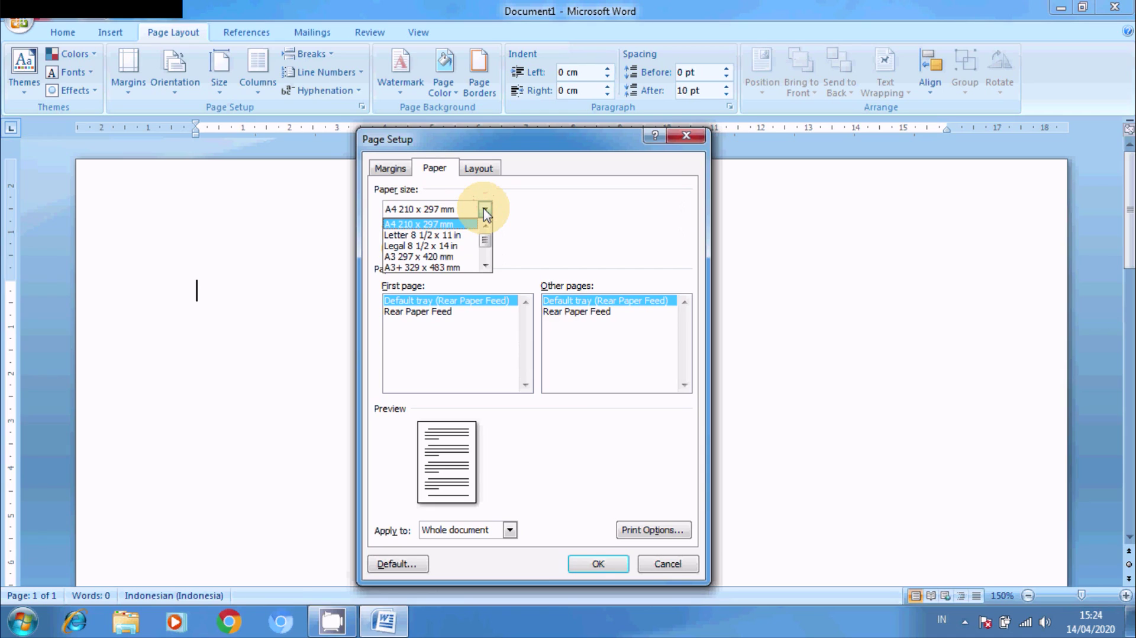
{"action": "left_click", "coordinate": [485, 210]}
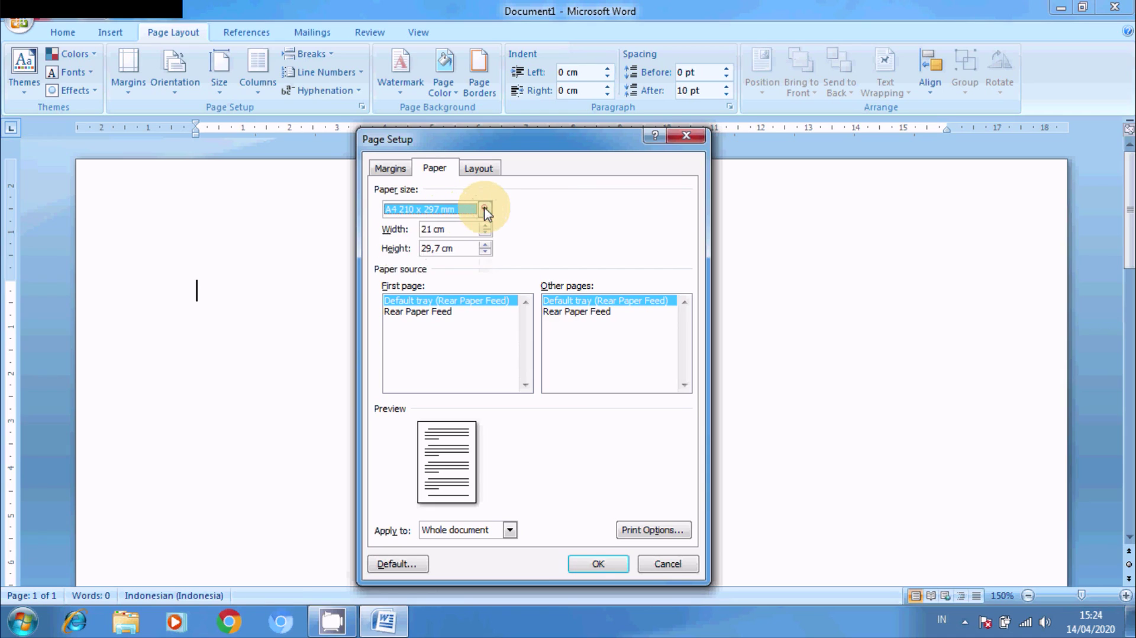
{"action": "left_click", "coordinate": [484, 211]}
{"action": "left_click", "coordinate": [445, 220]}
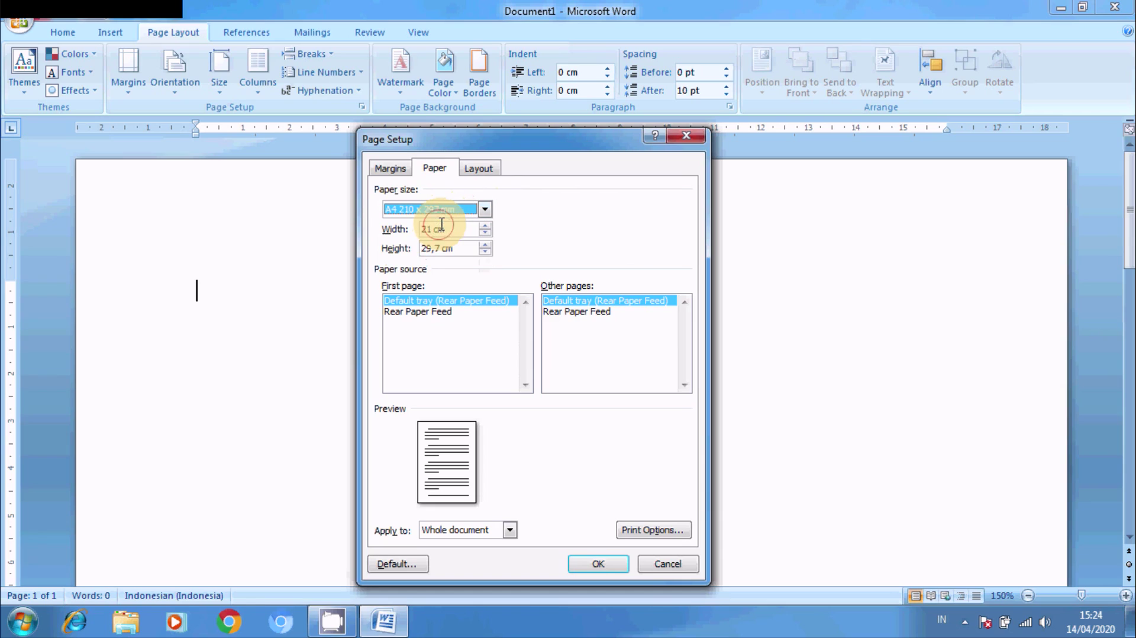
{"action": "left_click", "coordinate": [485, 211]}
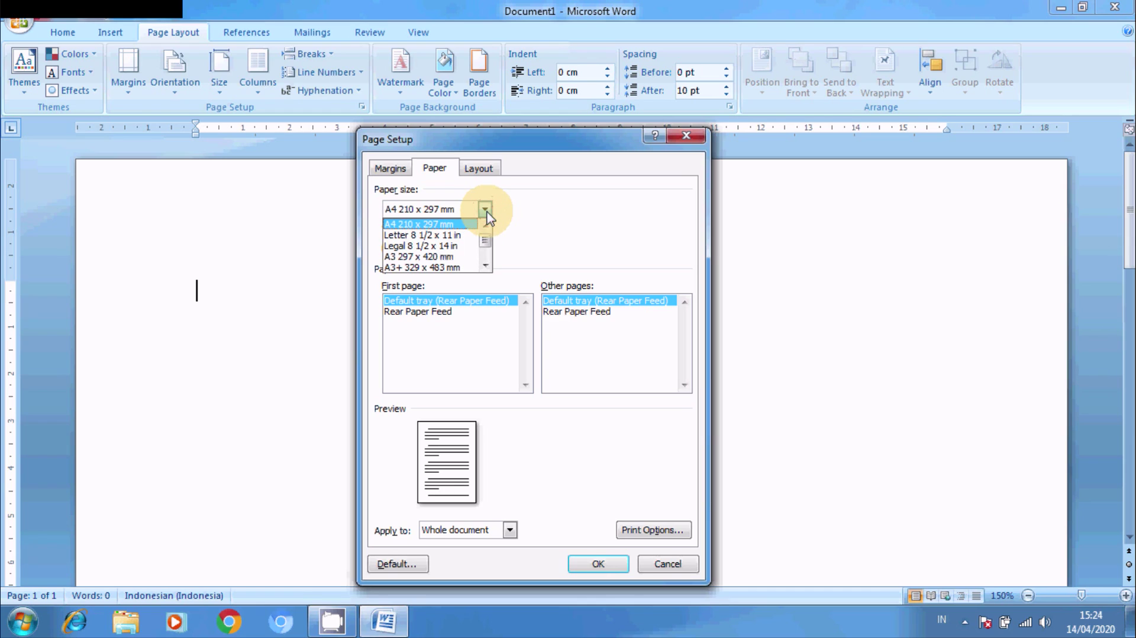
{"action": "left_click", "coordinate": [454, 235]}
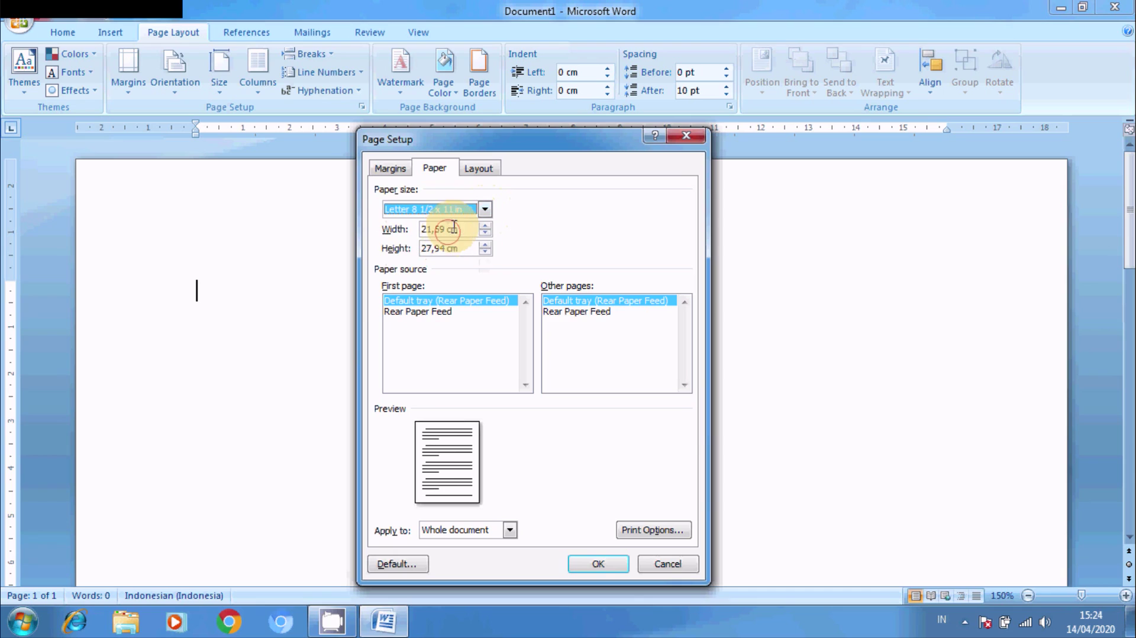
{"action": "left_click", "coordinate": [486, 210]}
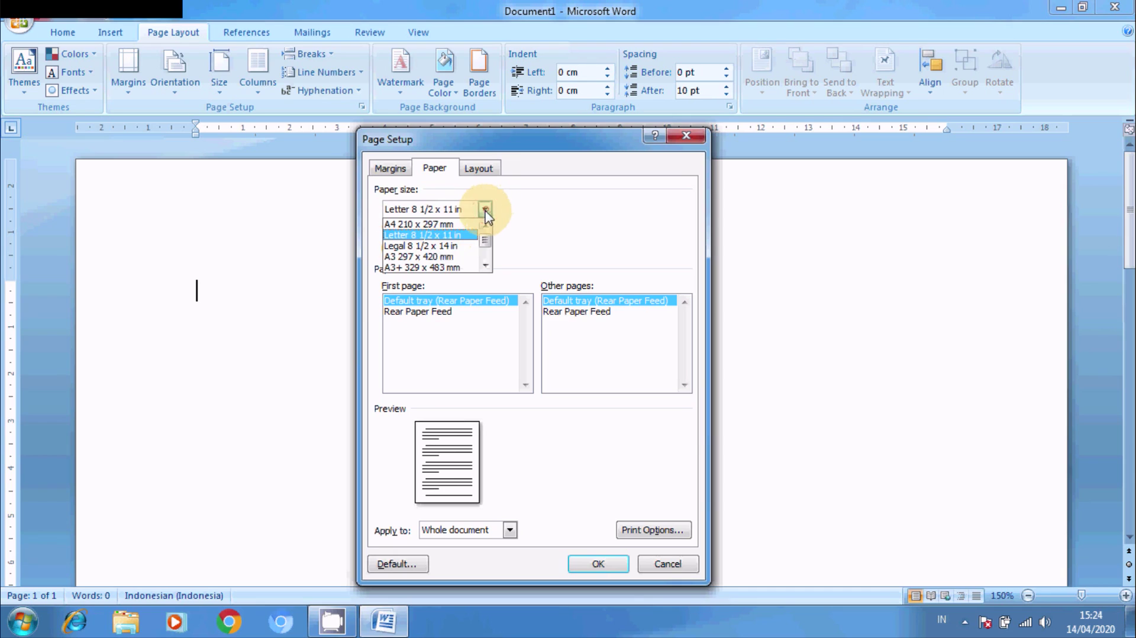
{"action": "left_click", "coordinate": [421, 258]}
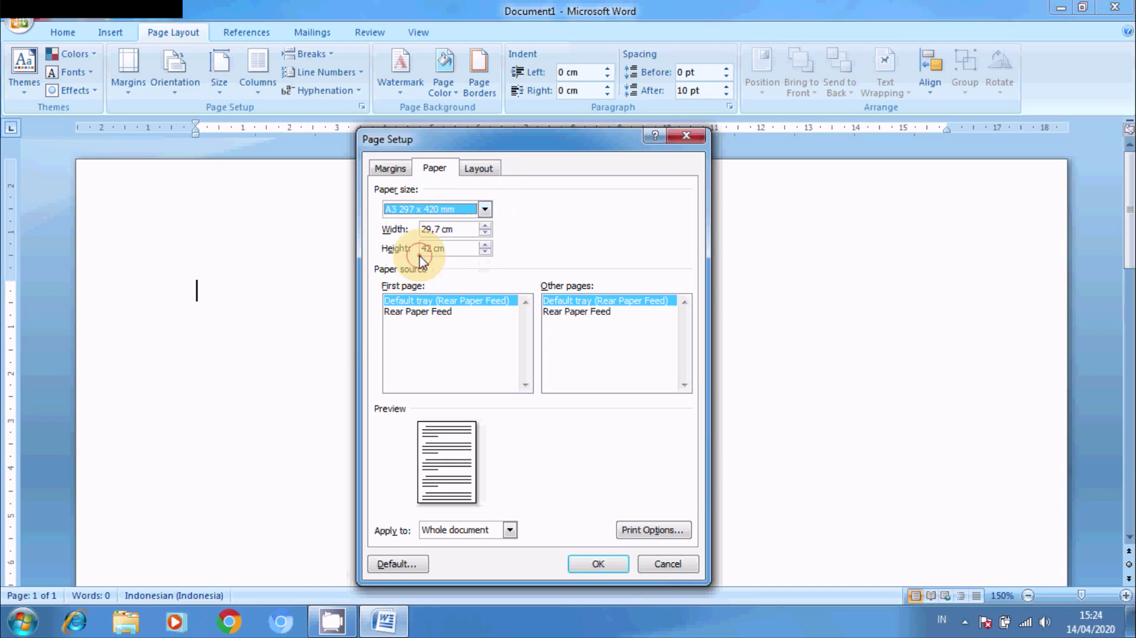
{"action": "left_click", "coordinate": [485, 210]}
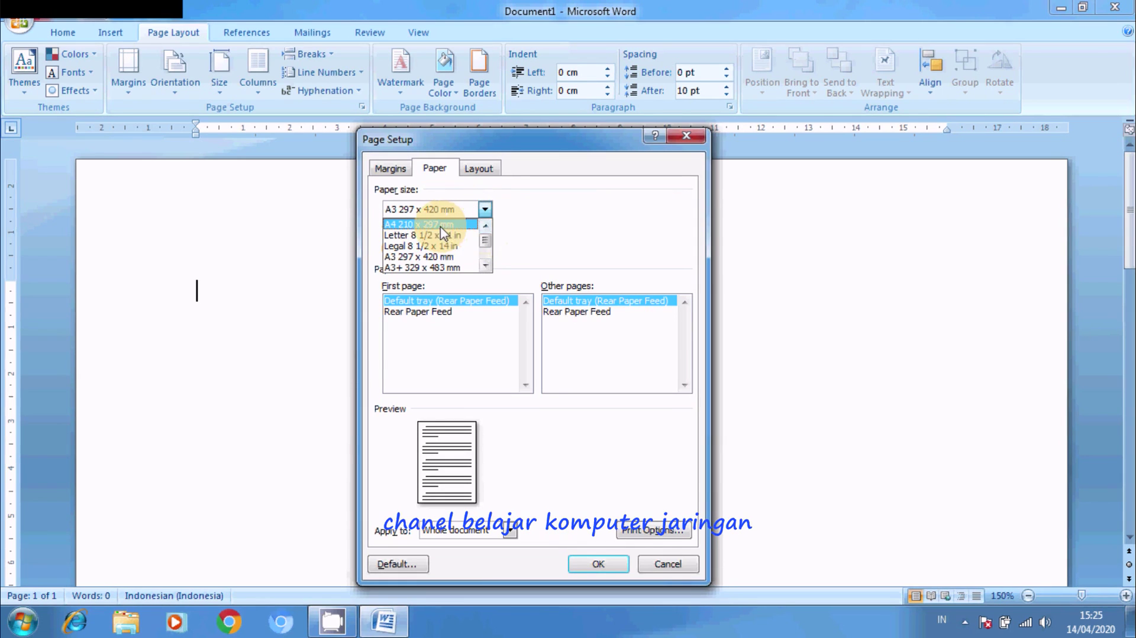
{"action": "left_click", "coordinate": [441, 226]}
Step: Cycle through Letter, A4 and A3 again, finally choosing Letter 8 1/2 x 11 in
{"action": "left_click", "coordinate": [485, 210]}
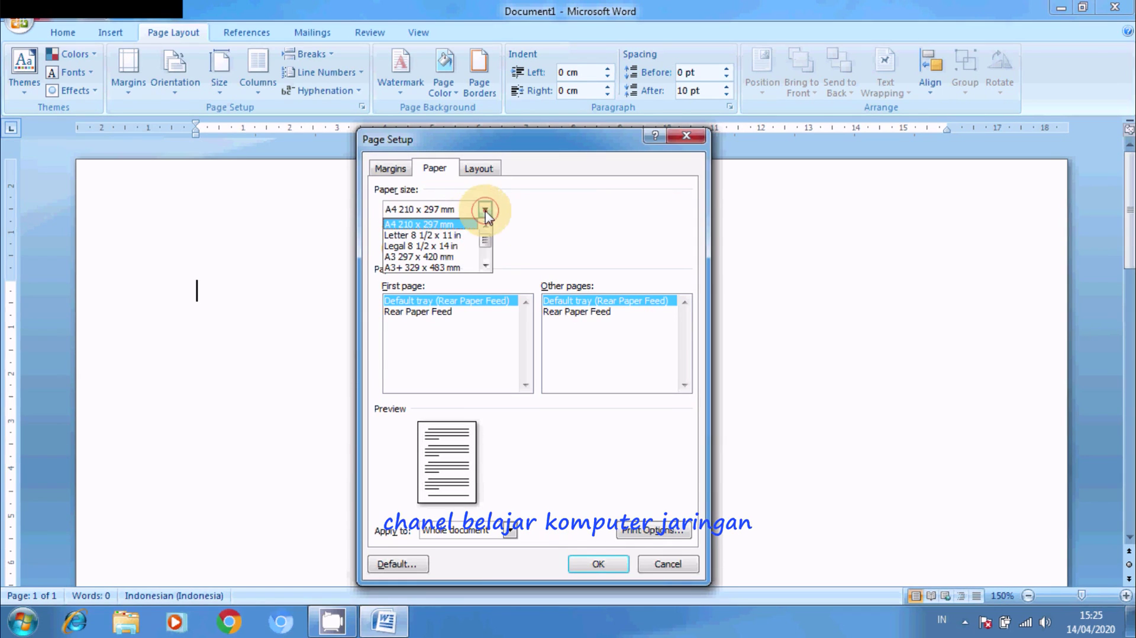
{"action": "left_click", "coordinate": [452, 235]}
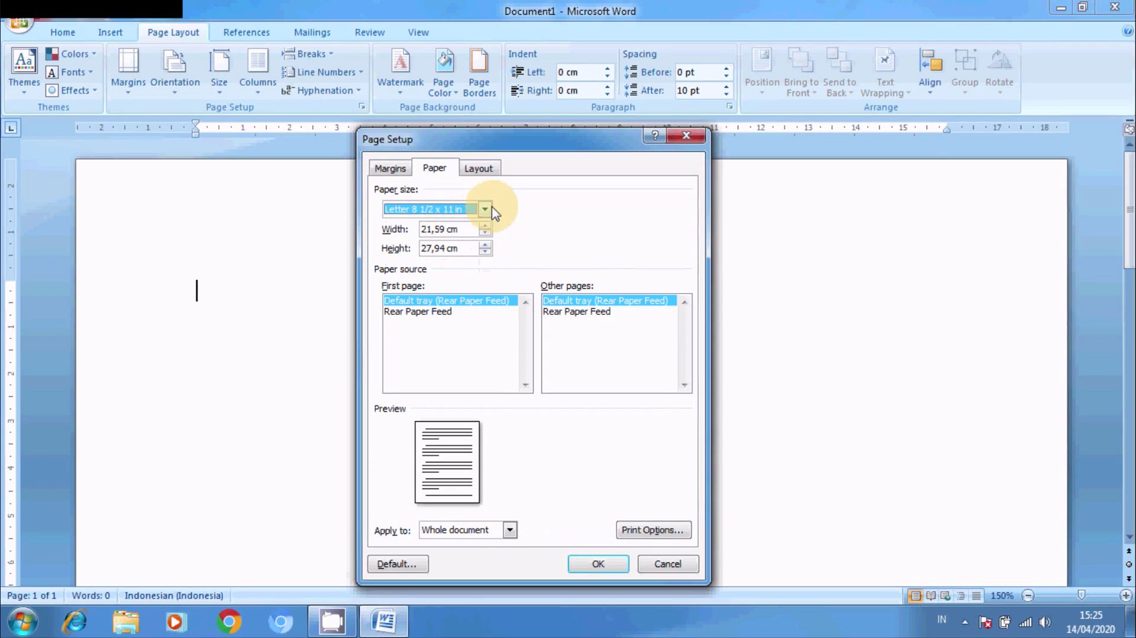
{"action": "left_click", "coordinate": [485, 210]}
{"action": "left_click", "coordinate": [463, 225]}
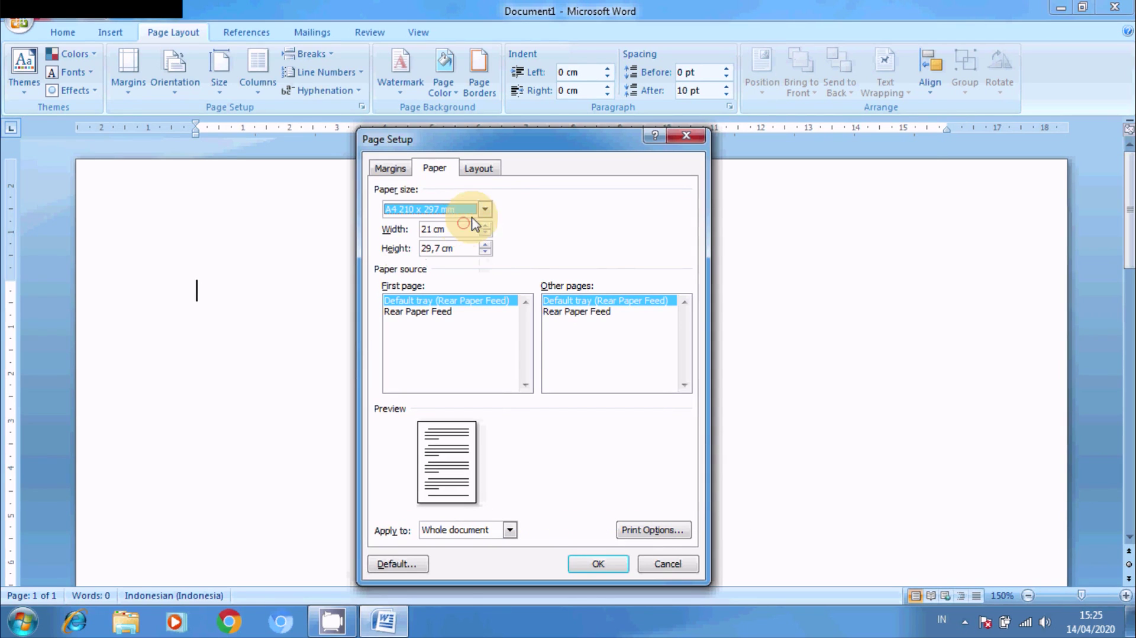
{"action": "left_click", "coordinate": [485, 211]}
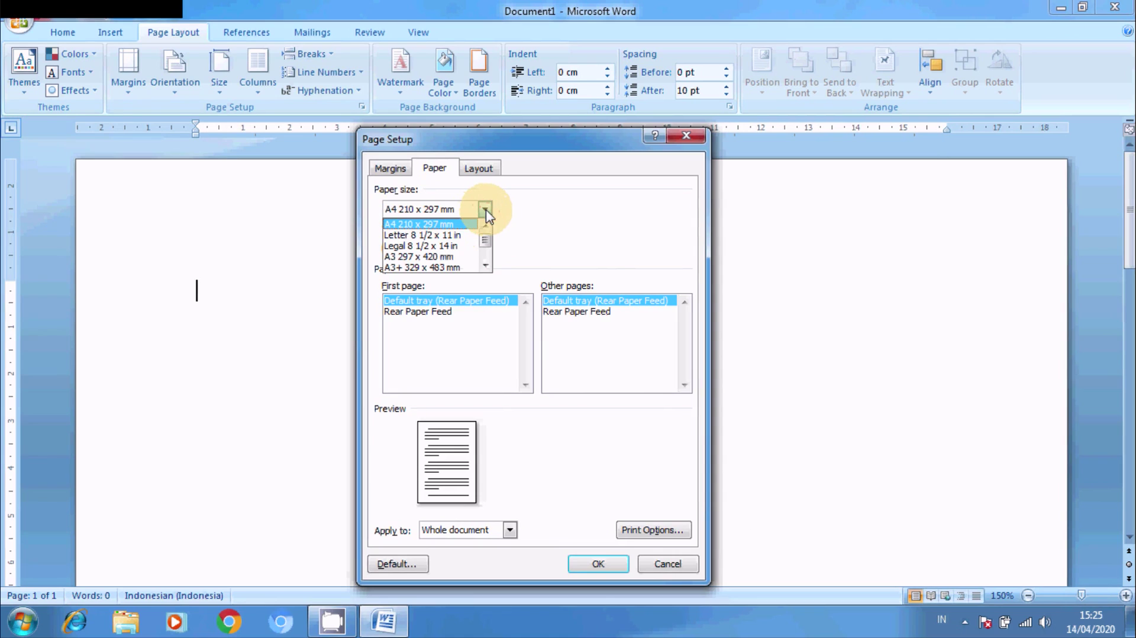
{"action": "left_click", "coordinate": [450, 257]}
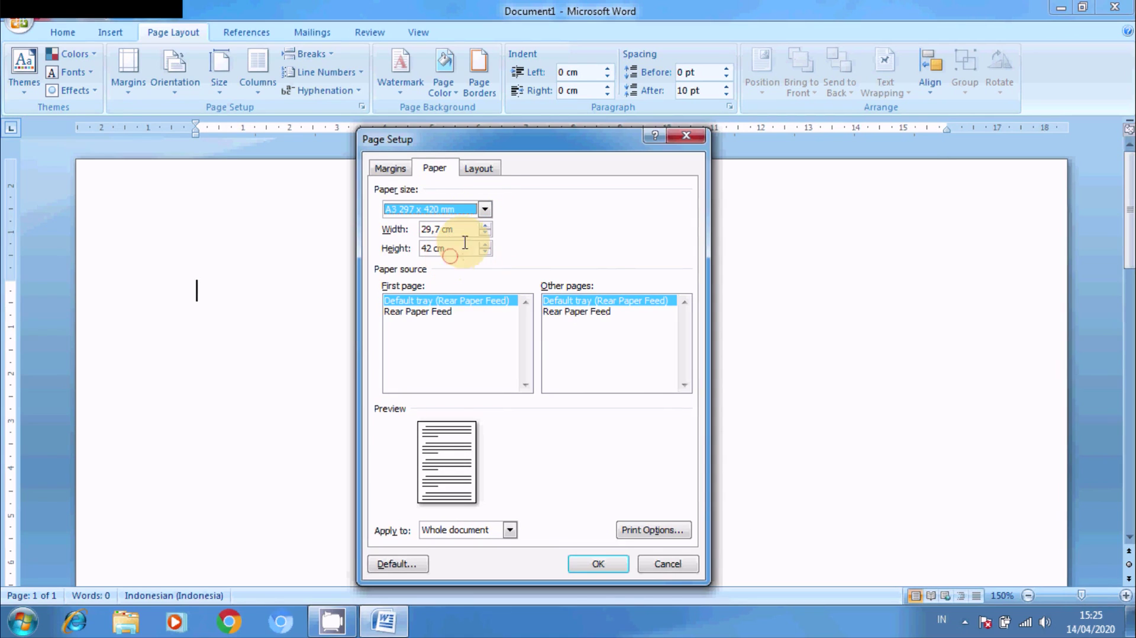
{"action": "left_click", "coordinate": [486, 213]}
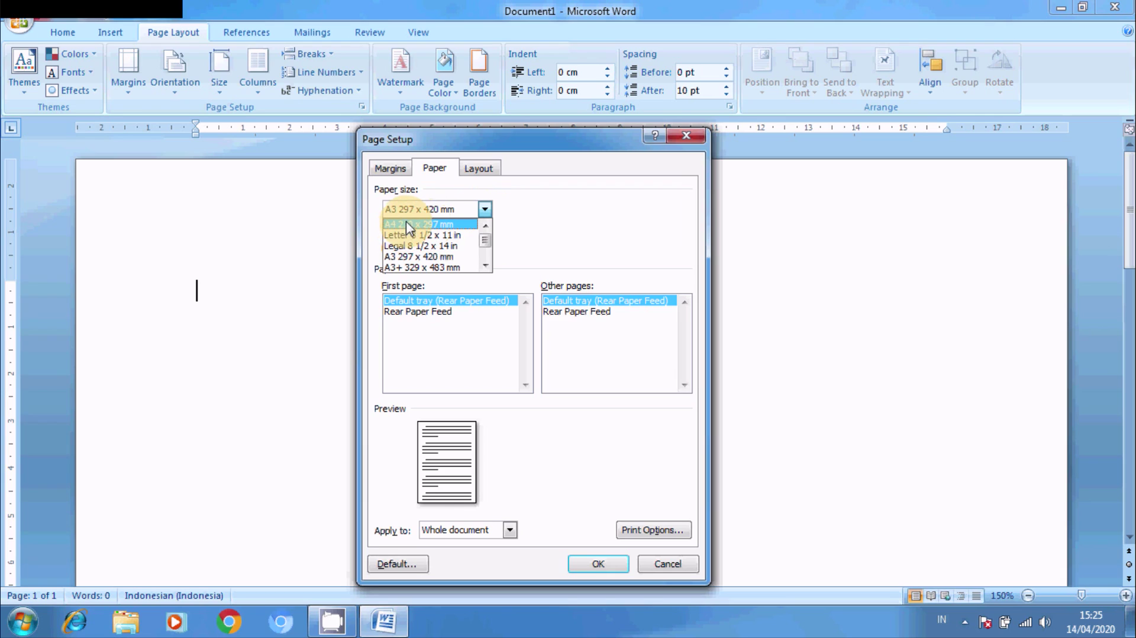
{"action": "left_click", "coordinate": [407, 235]}
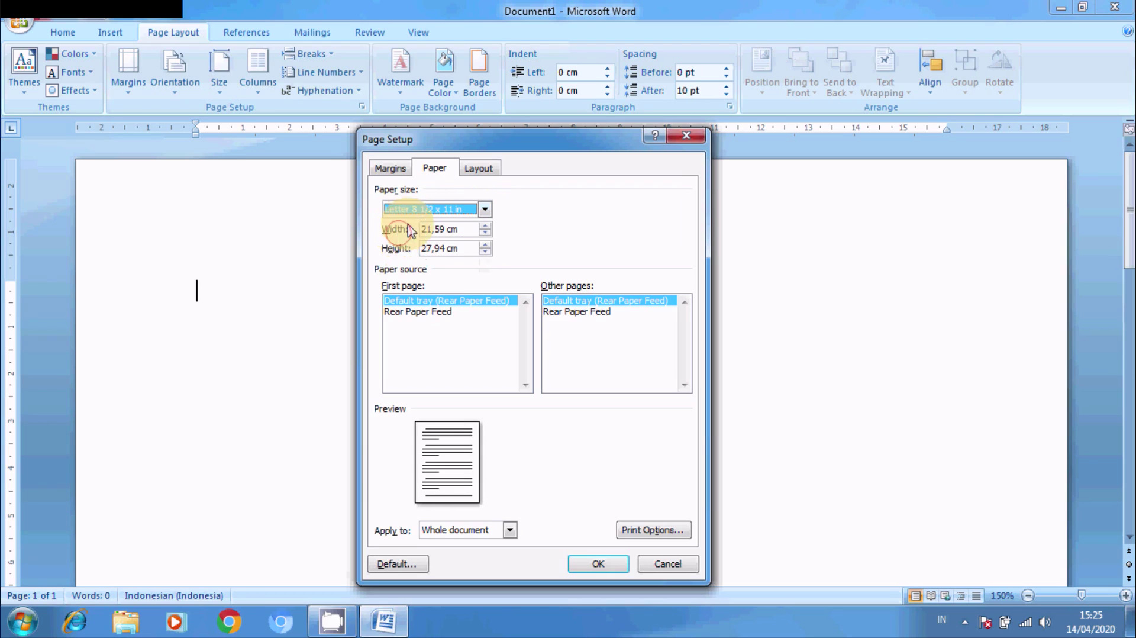
{"action": "left_click", "coordinate": [484, 210]}
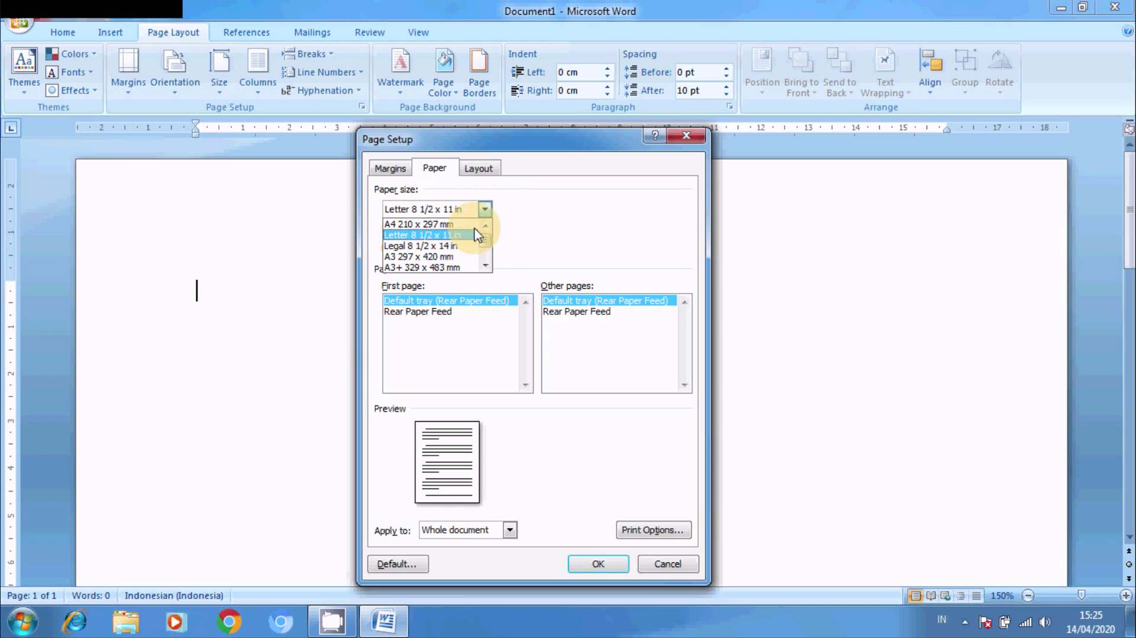
{"action": "left_click", "coordinate": [484, 210]}
{"action": "left_click", "coordinate": [484, 209]}
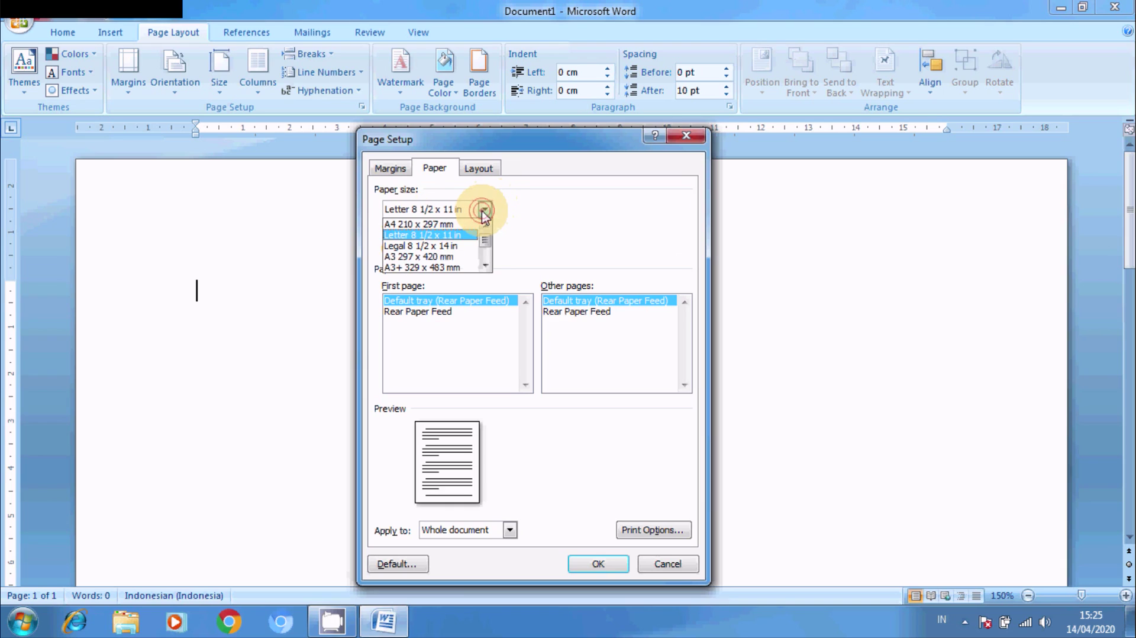
{"action": "left_click", "coordinate": [422, 236]}
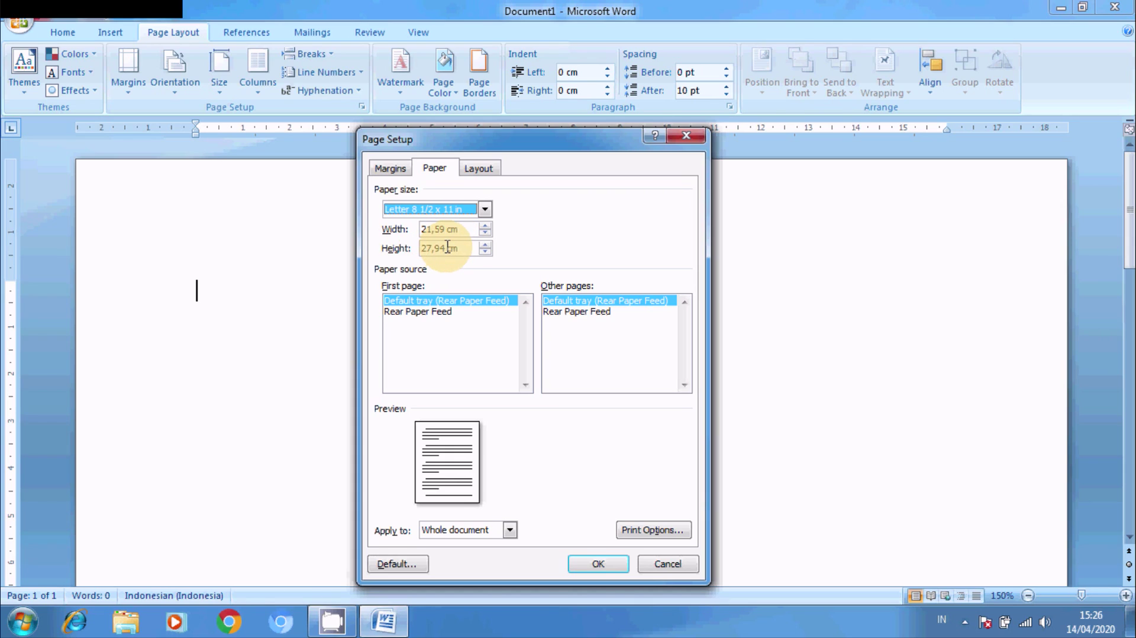
Step: Change the paper height to 33 cm and apply the 21,59 × 33 cm size
{"action": "left_click_drag", "start_coordinate": [444, 248], "coordinate": [417, 248]}
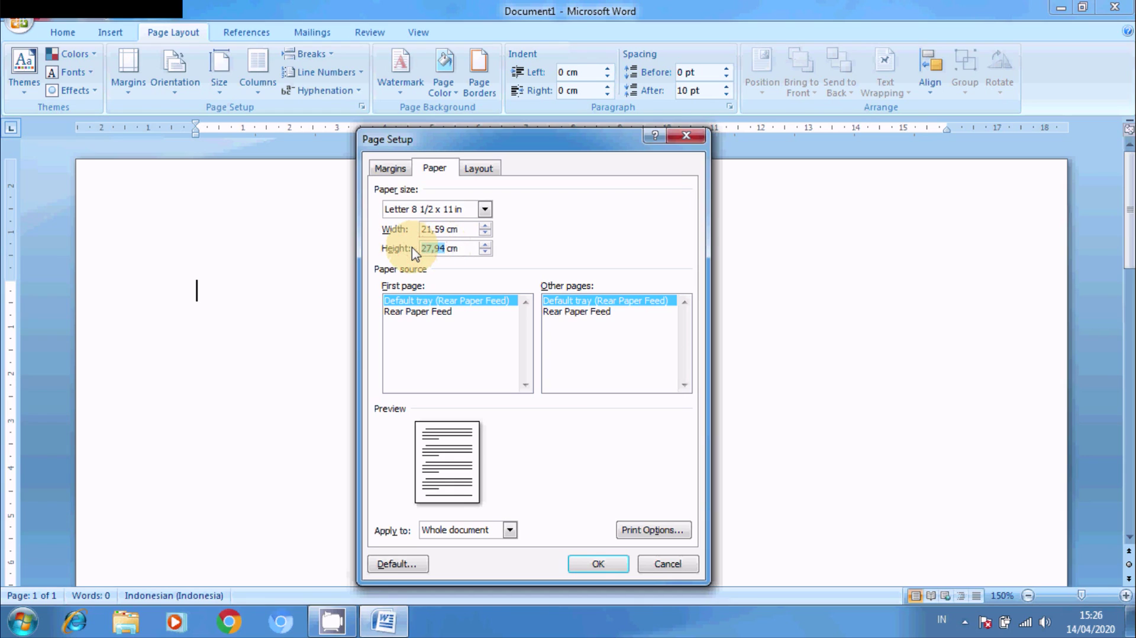
{"action": "type", "text": "33"}
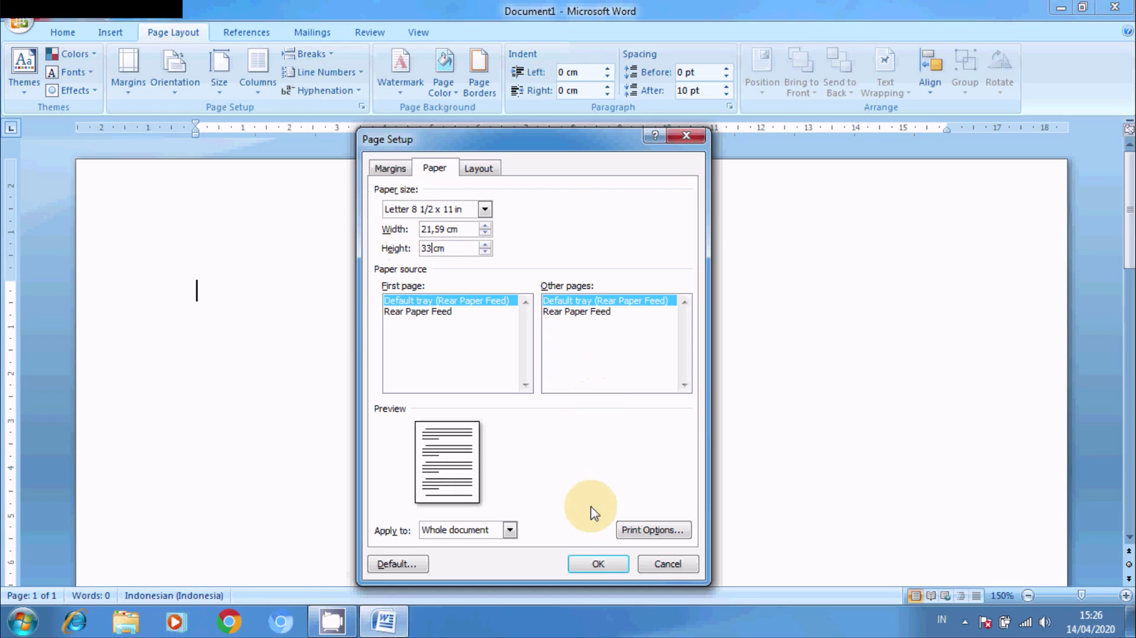
{"action": "left_click", "coordinate": [584, 564]}
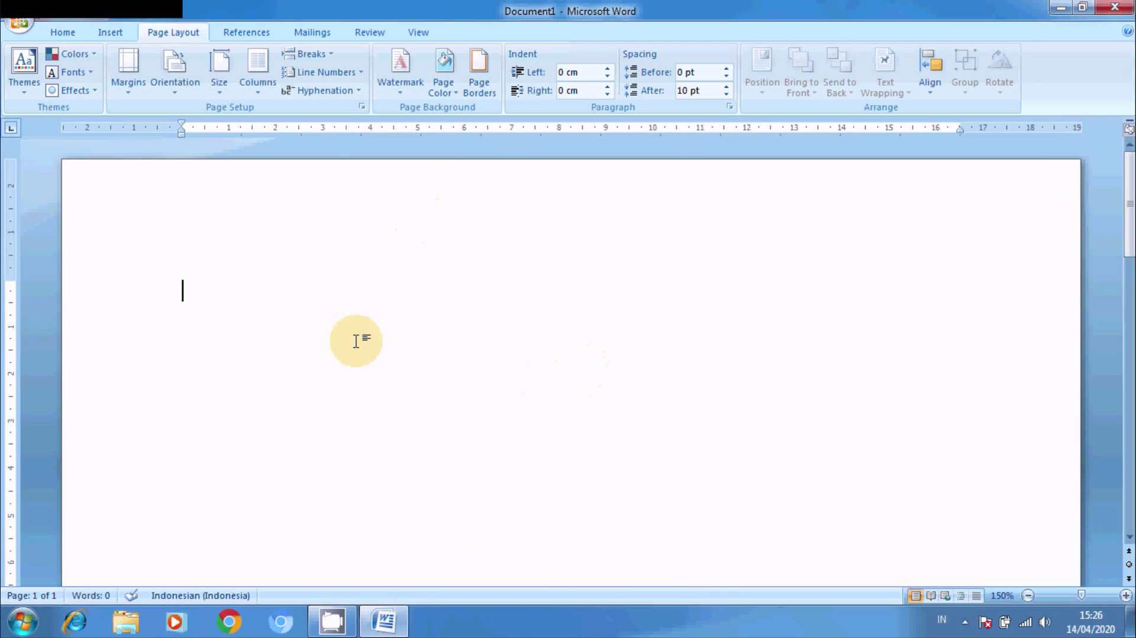
Step: Reopen Page Setup and verify the 21,59 cm width and 33 cm height are kept
{"action": "left_click", "coordinate": [361, 107]}
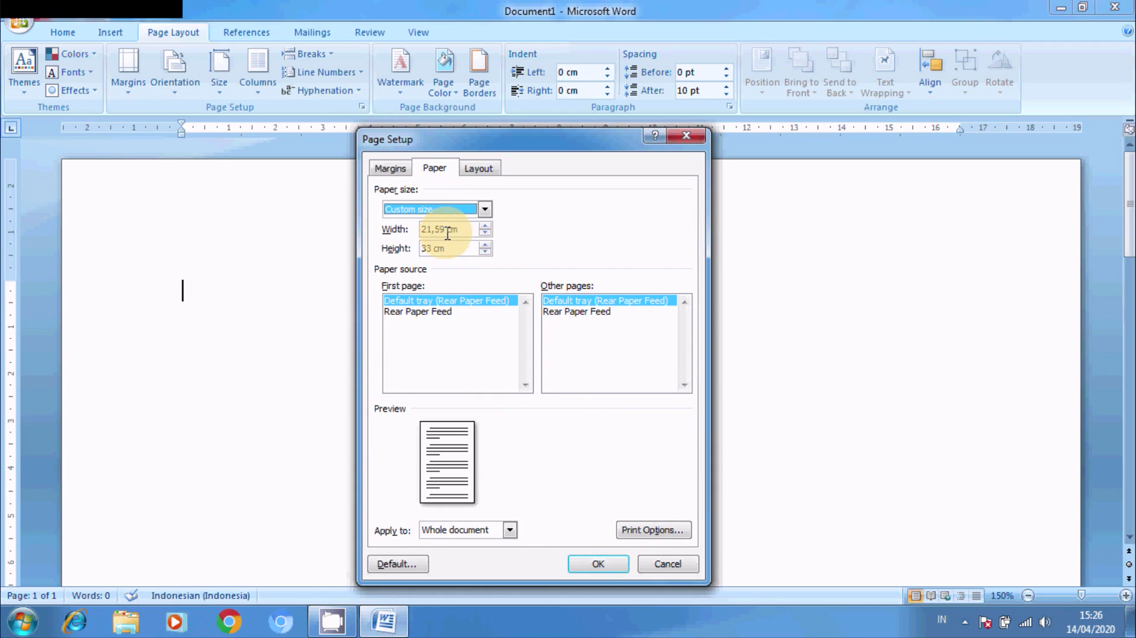
{"action": "double_click", "coordinate": [427, 249]}
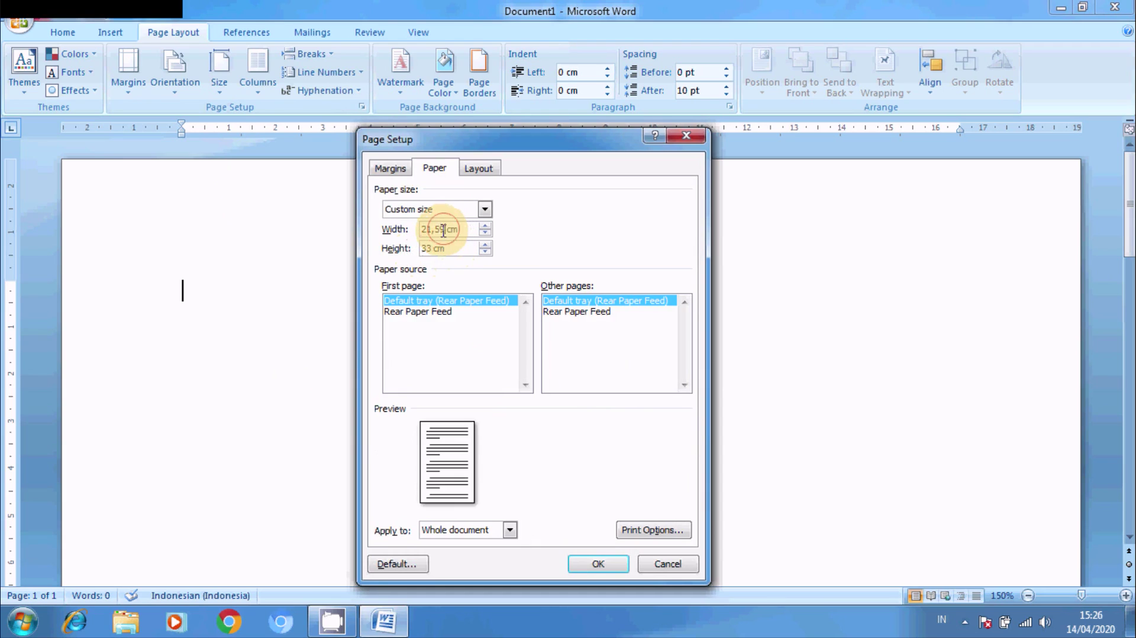
{"action": "double_click", "coordinate": [425, 231]}
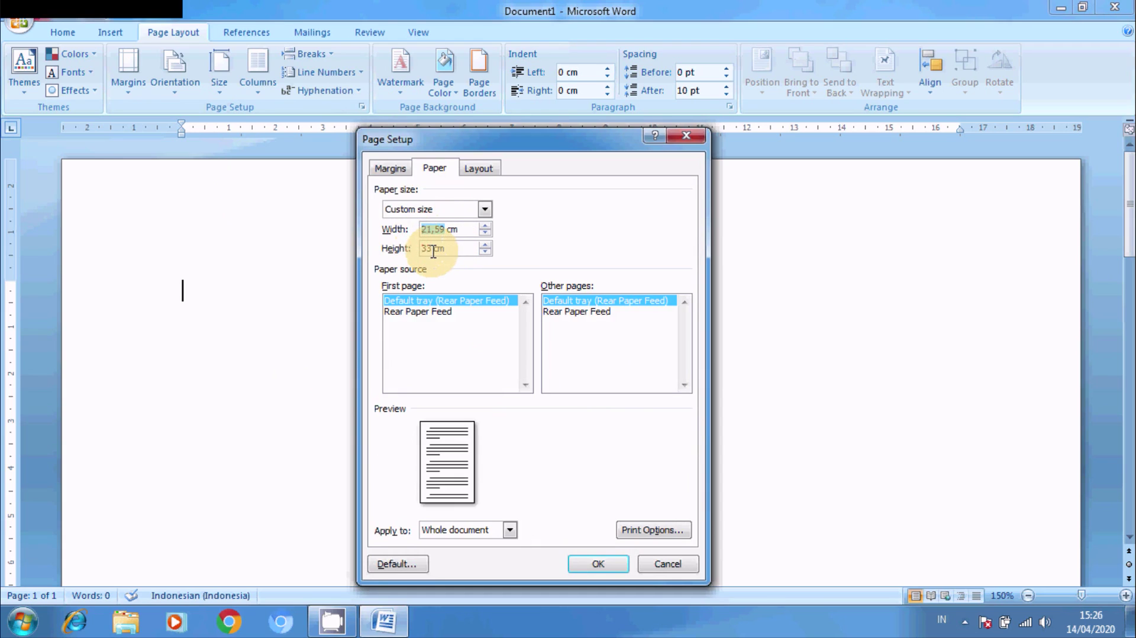
{"action": "left_click", "coordinate": [483, 209]}
{"action": "left_click", "coordinate": [482, 211]}
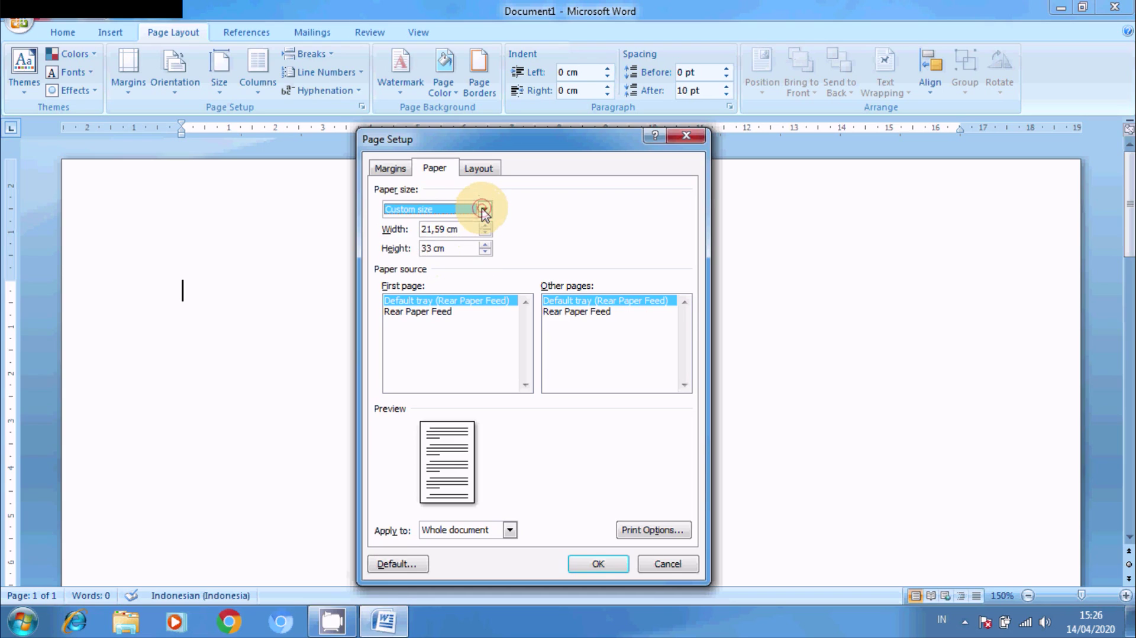
{"action": "left_click", "coordinate": [423, 227]}
{"action": "double_click", "coordinate": [423, 228]}
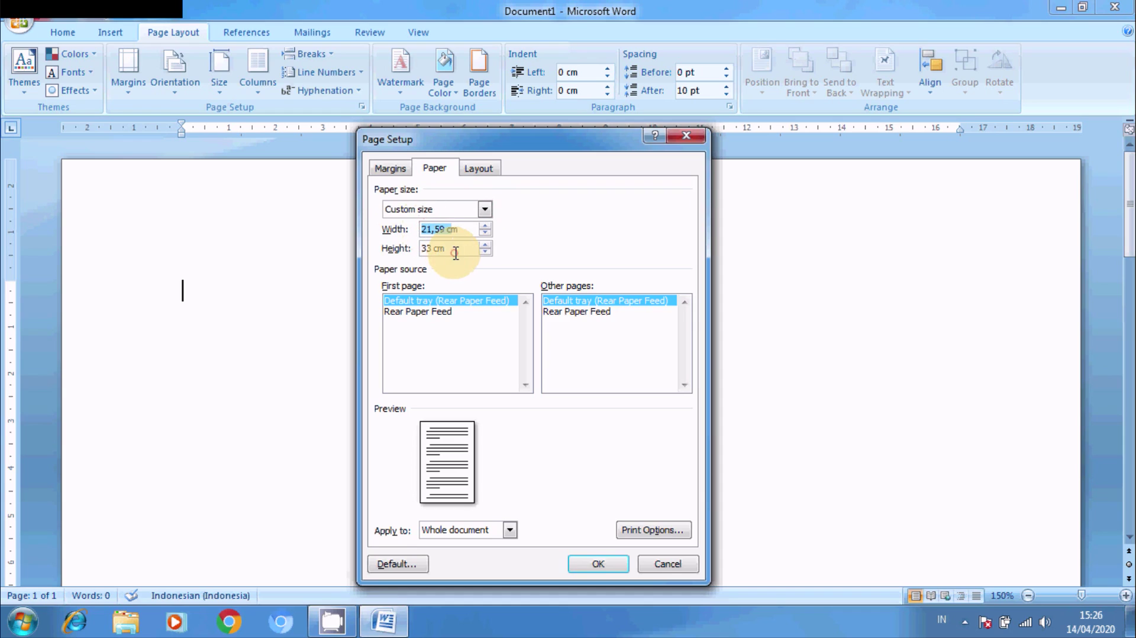
{"action": "left_click", "coordinate": [454, 253]}
{"action": "double_click", "coordinate": [453, 250]}
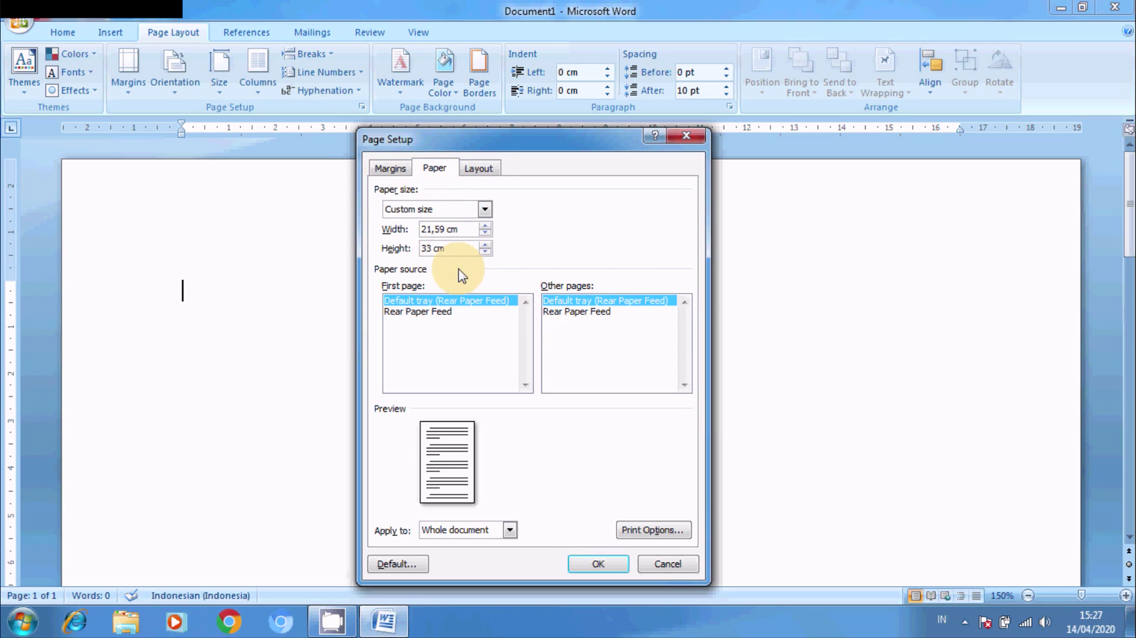
{"action": "double_click", "coordinate": [428, 247]}
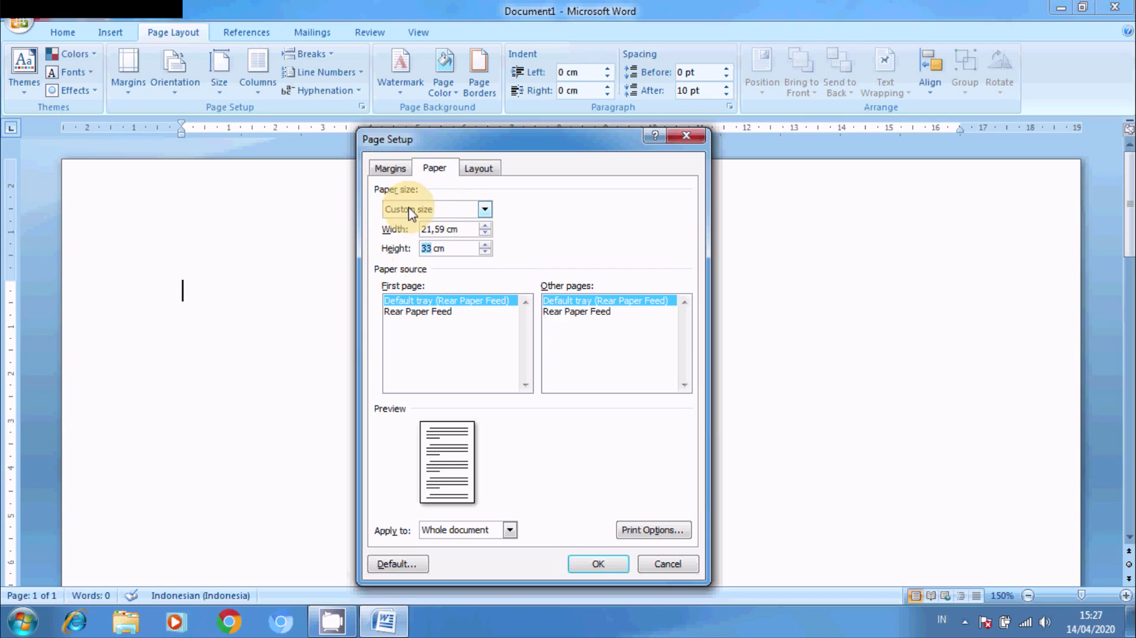
{"action": "left_click", "coordinate": [389, 169]}
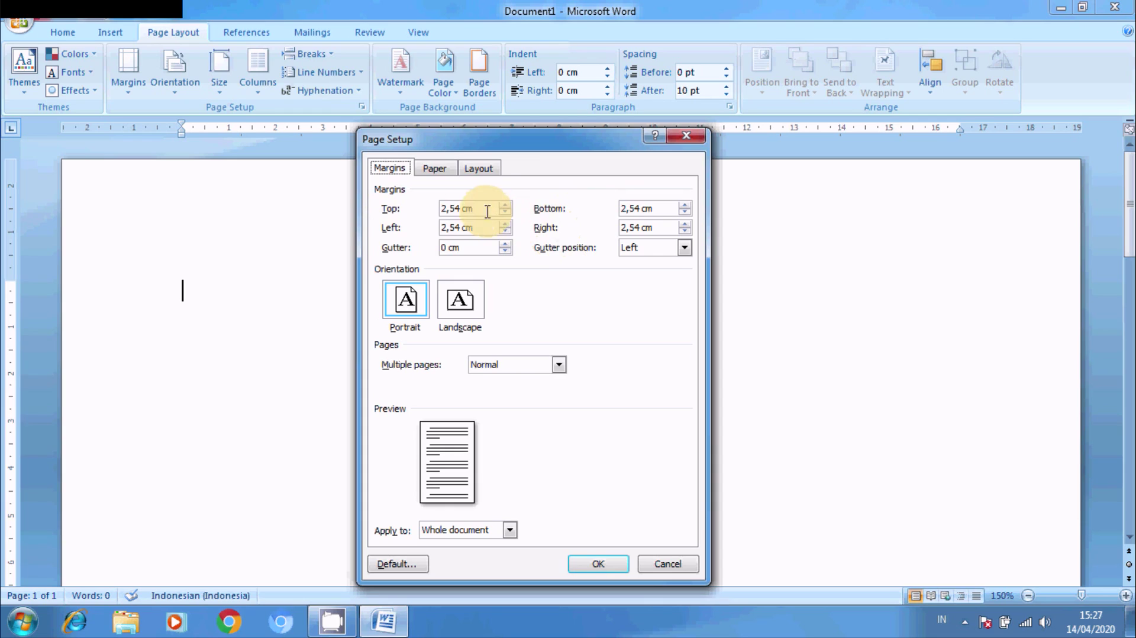
Step: Set the top and left margins to 4 cm
{"action": "left_click", "coordinate": [458, 207]}
{"action": "double_click", "coordinate": [457, 207]}
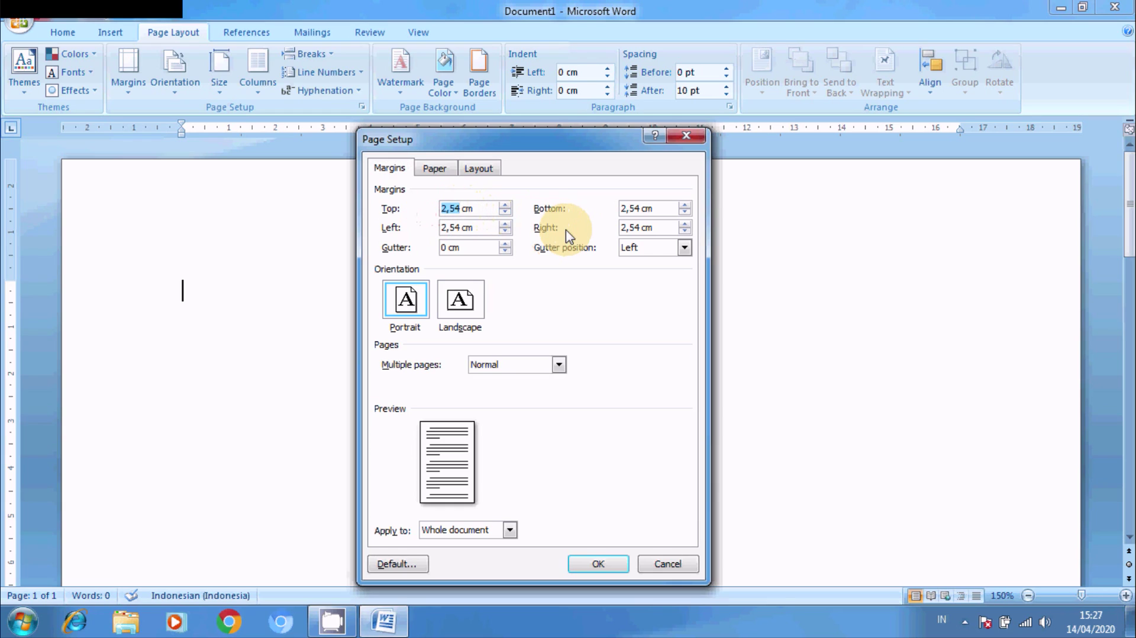
{"action": "type", "text": "4"}
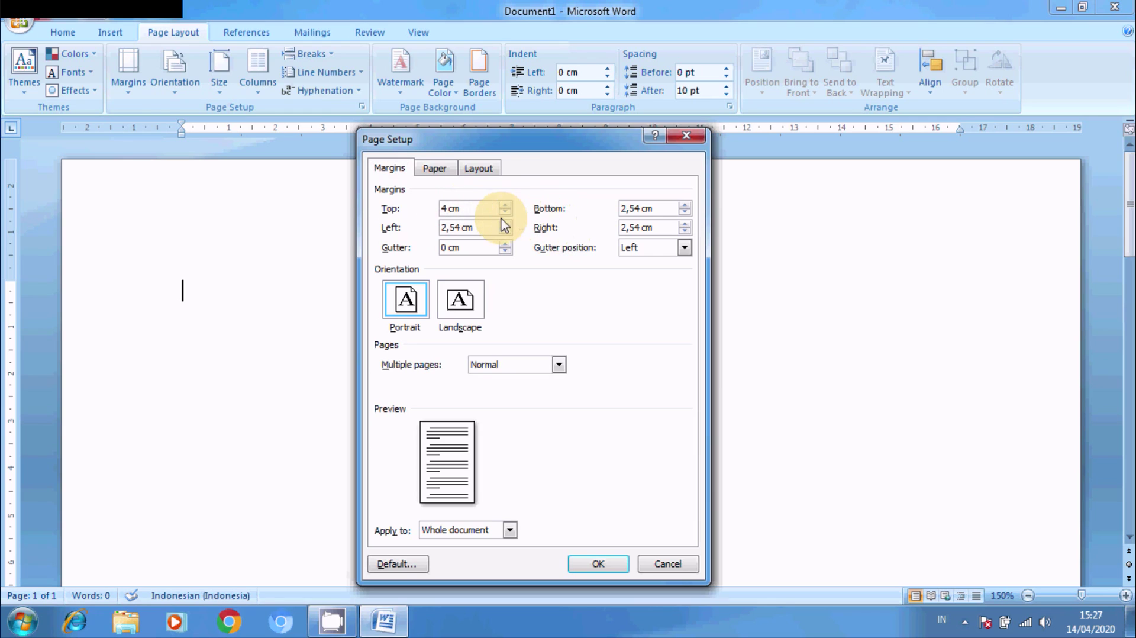
{"action": "left_click", "coordinate": [460, 228]}
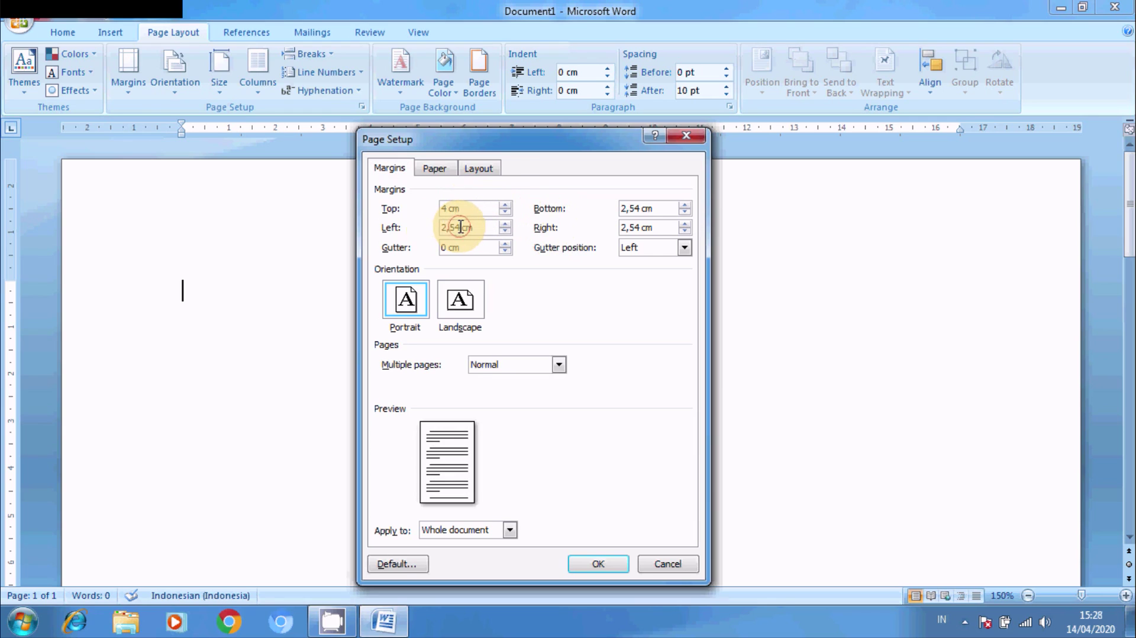
{"action": "left_click_drag", "start_coordinate": [461, 228], "coordinate": [428, 228]}
{"action": "type", "text": "4"}
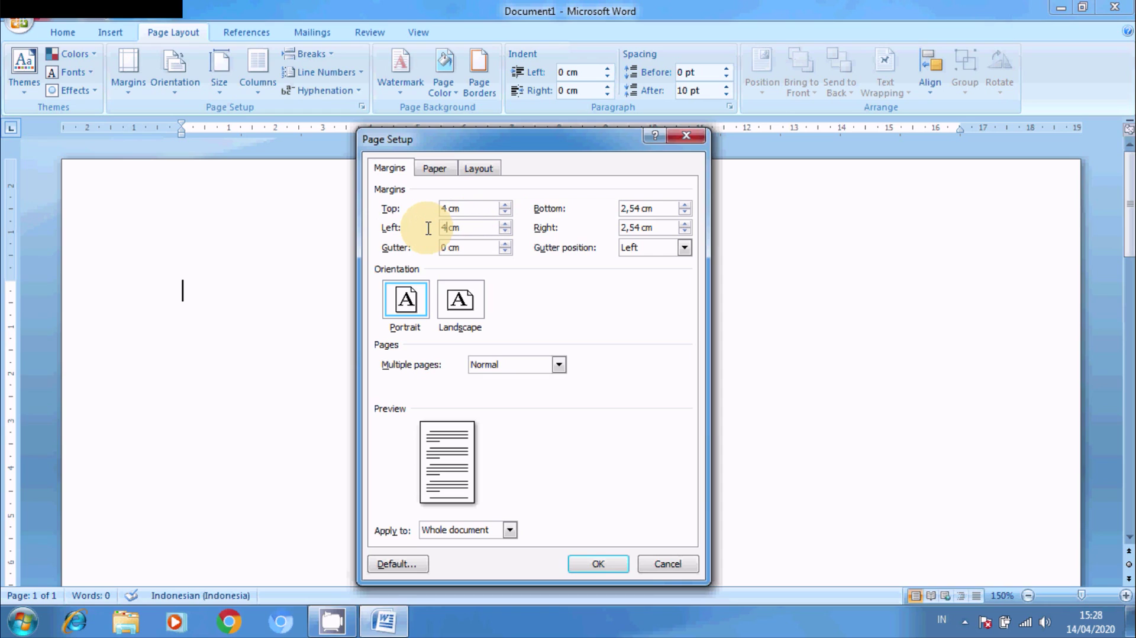
Step: Set the bottom and right margins to 3 cm and recheck both values
{"action": "left_click", "coordinate": [638, 209]}
{"action": "left_click_drag", "start_coordinate": [638, 209], "coordinate": [598, 208]}
{"action": "type", "text": "3"}
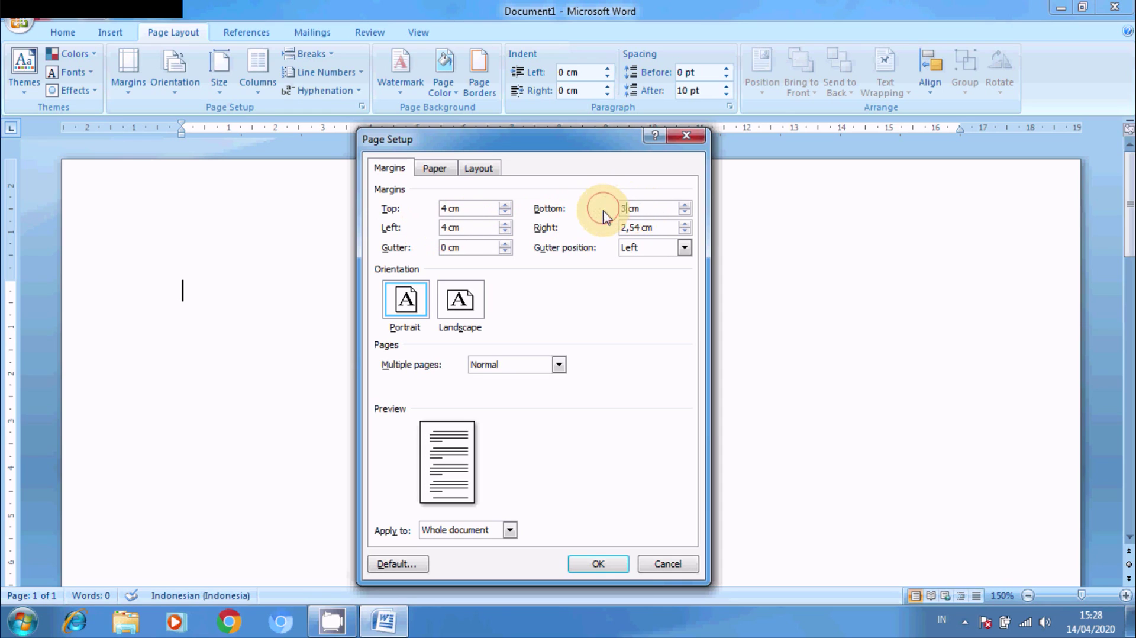
{"action": "left_click", "coordinate": [639, 228]}
{"action": "left_click_drag", "start_coordinate": [639, 228], "coordinate": [610, 228]}
{"action": "type", "text": "3"}
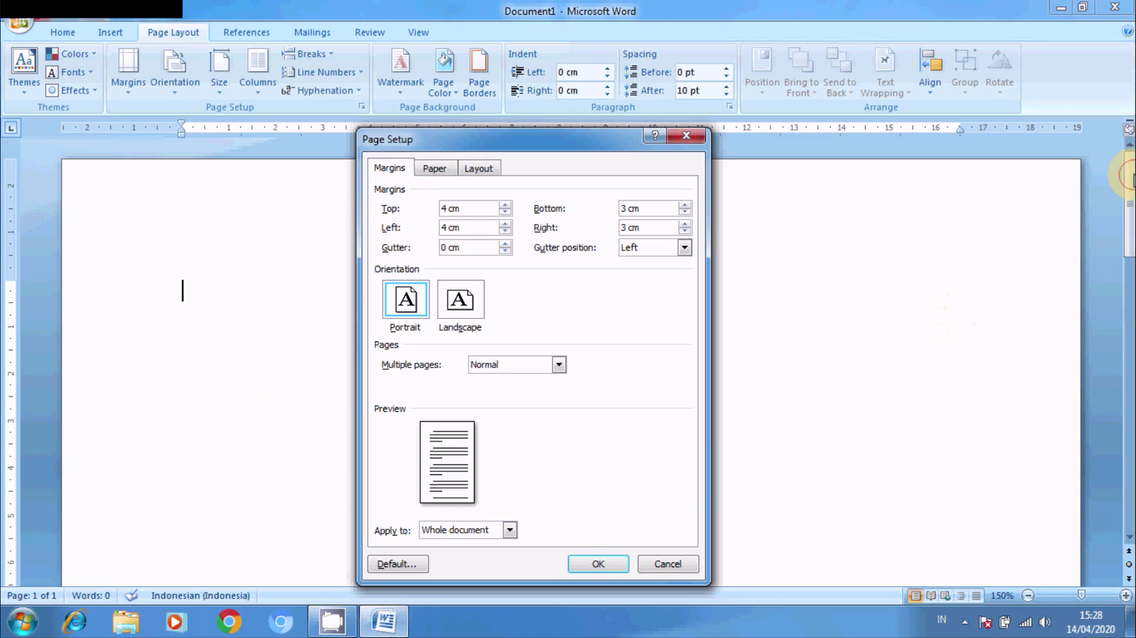
{"action": "left_click", "coordinate": [1127, 295]}
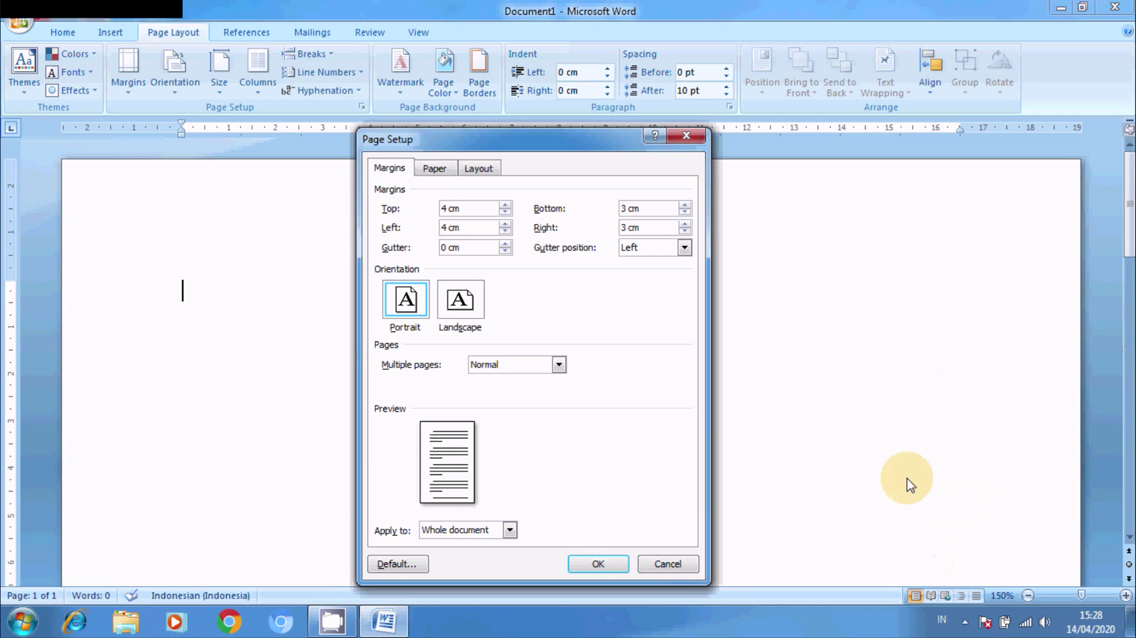
{"action": "left_click", "coordinate": [616, 208]}
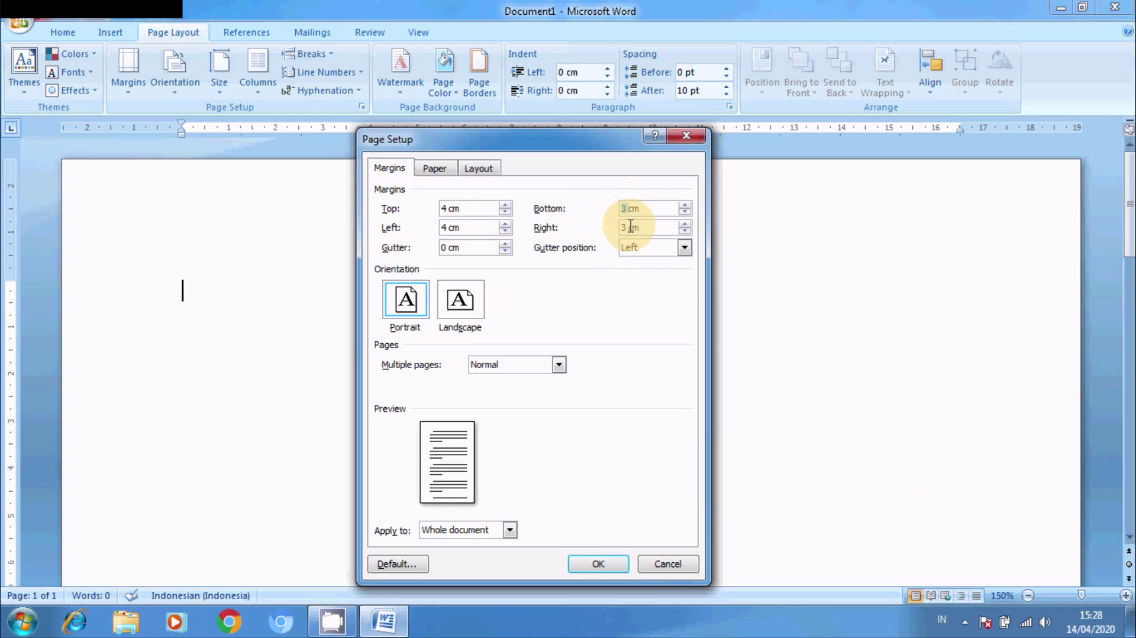
{"action": "left_click", "coordinate": [614, 228]}
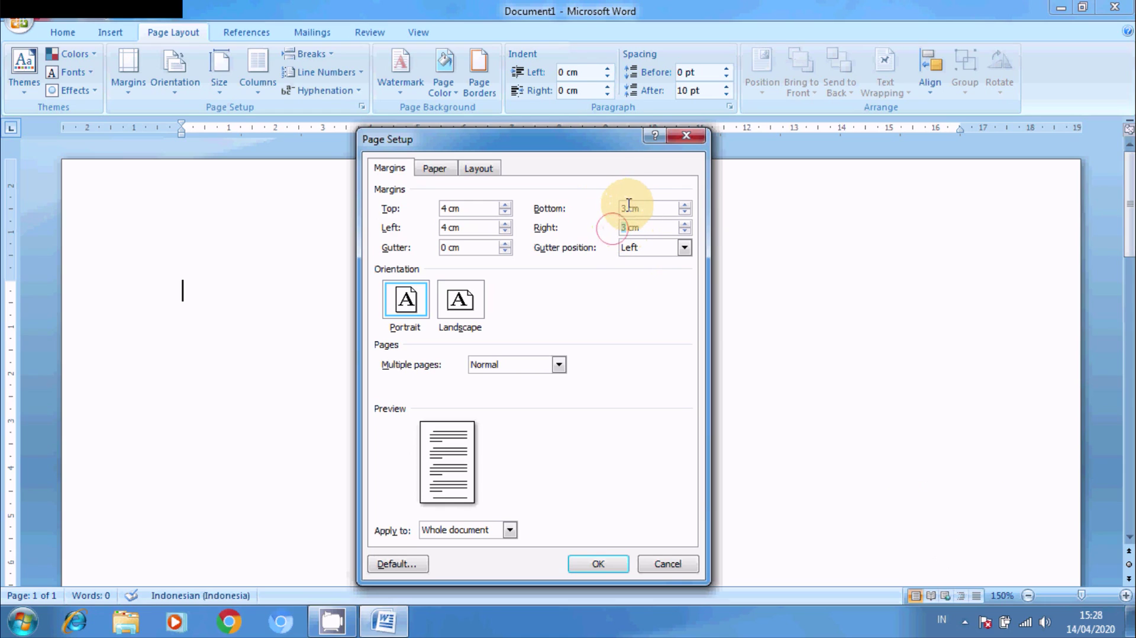
{"action": "left_click", "coordinate": [615, 208]}
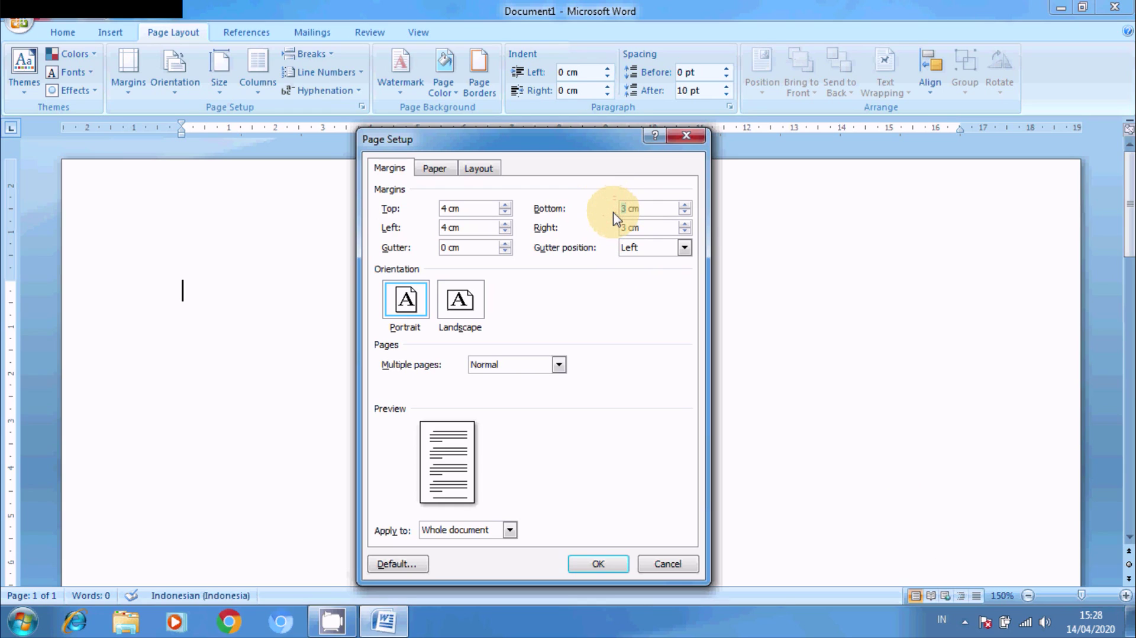
Step: Try landscape, return to portrait, and apply the 4 cm / 3 cm margins with OK
{"action": "left_click", "coordinate": [435, 169]}
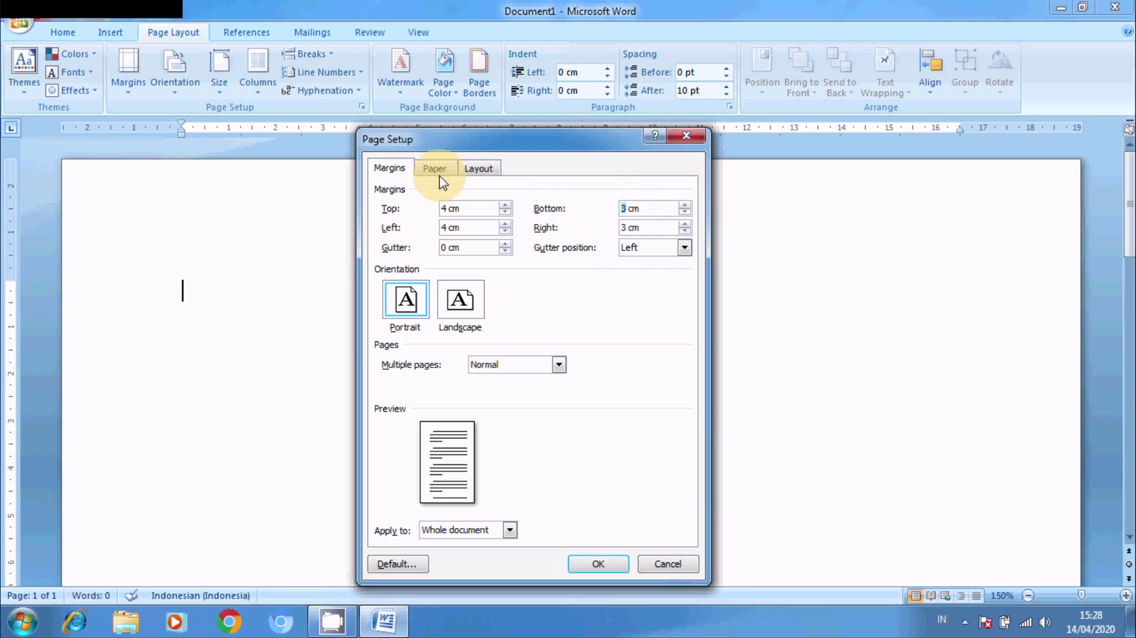
{"action": "left_click", "coordinate": [389, 169]}
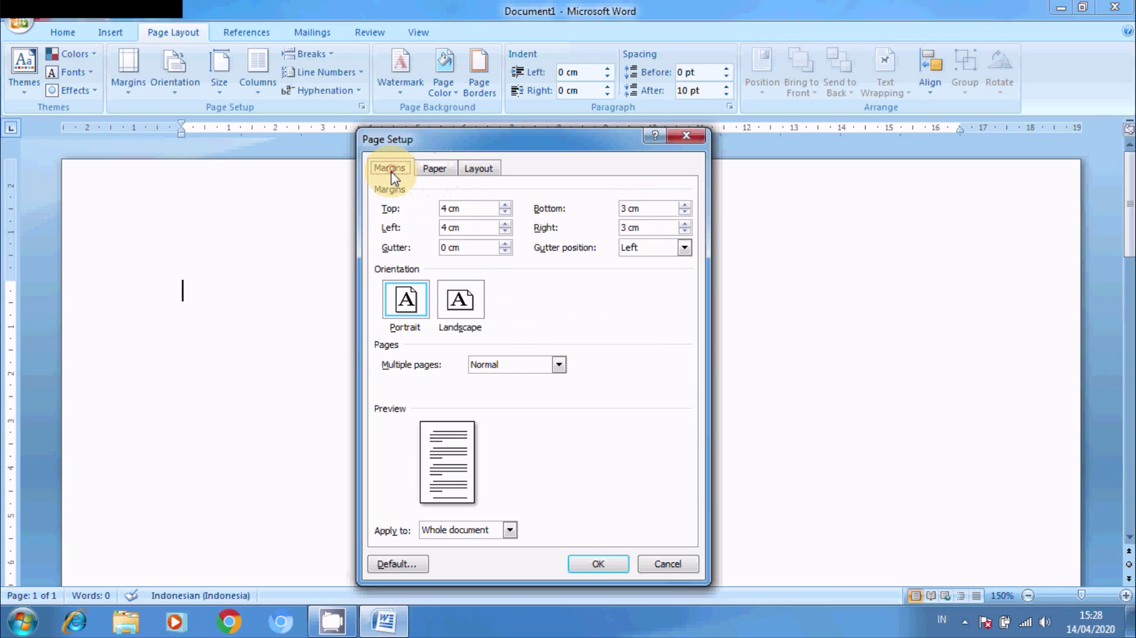
{"action": "left_click", "coordinate": [450, 313]}
{"action": "left_click", "coordinate": [414, 308]}
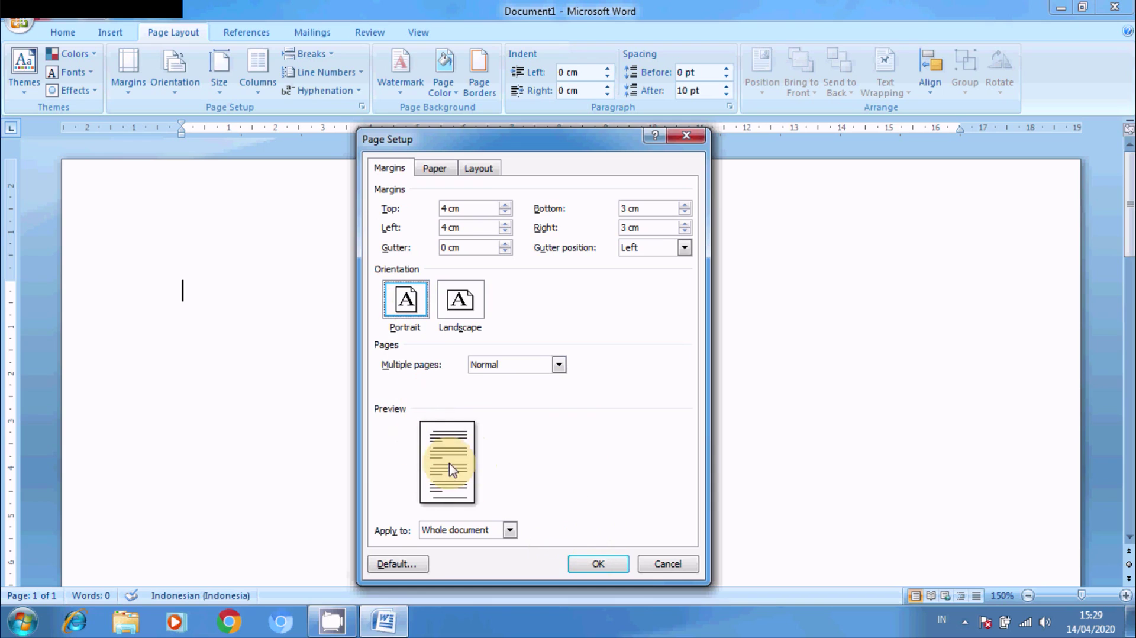
{"action": "left_click", "coordinate": [460, 300]}
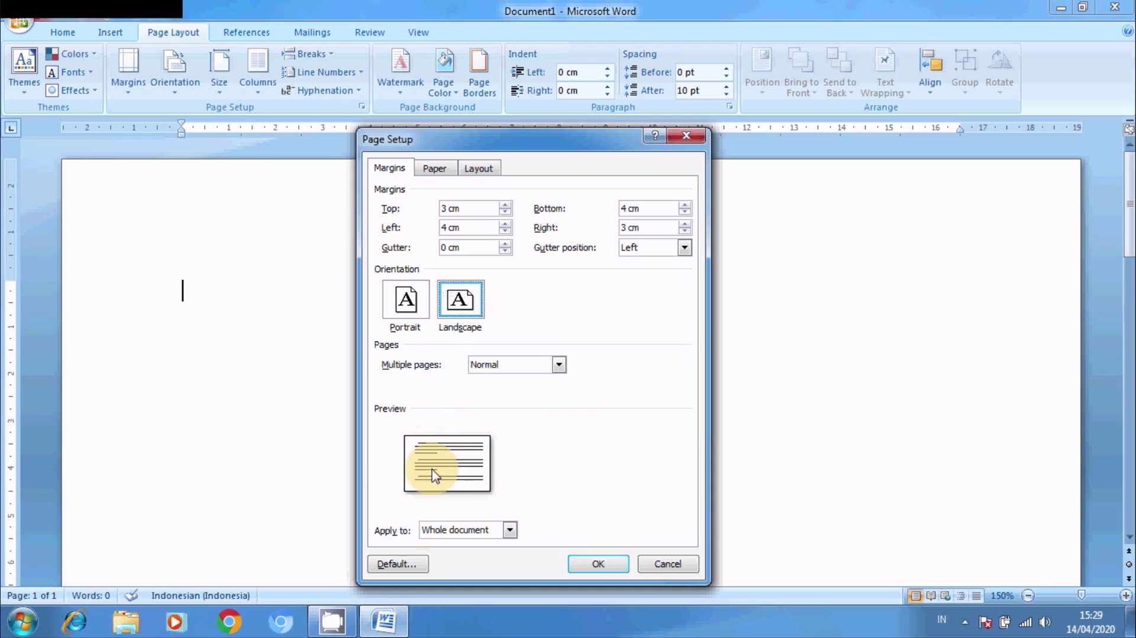
{"action": "left_click", "coordinate": [405, 300]}
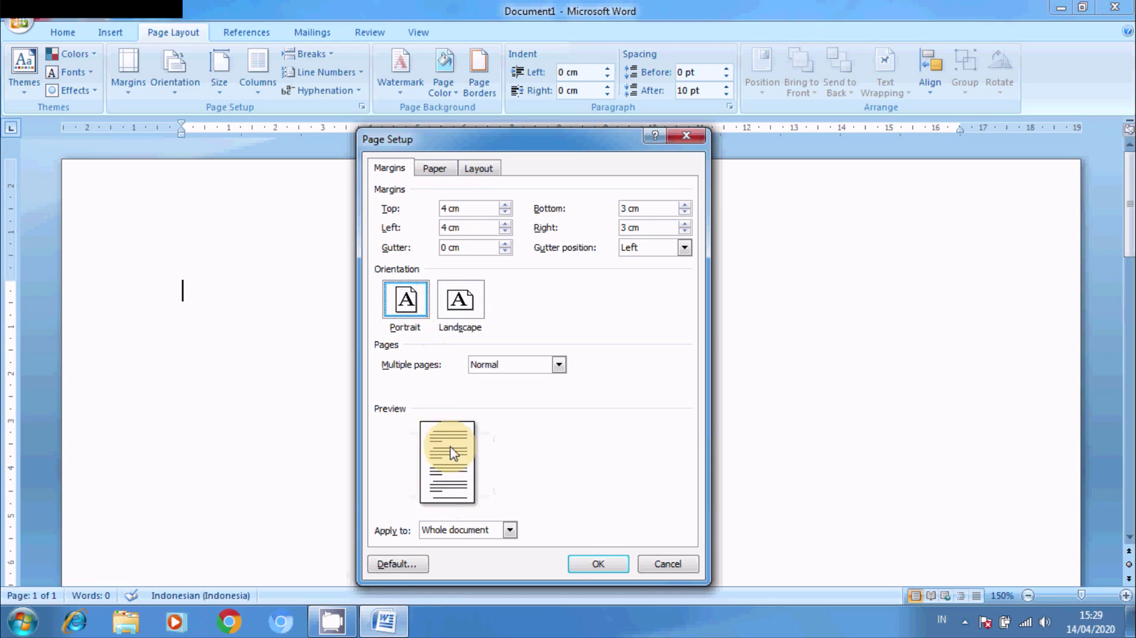
{"action": "left_click", "coordinate": [433, 168]}
{"action": "left_click", "coordinate": [389, 169]}
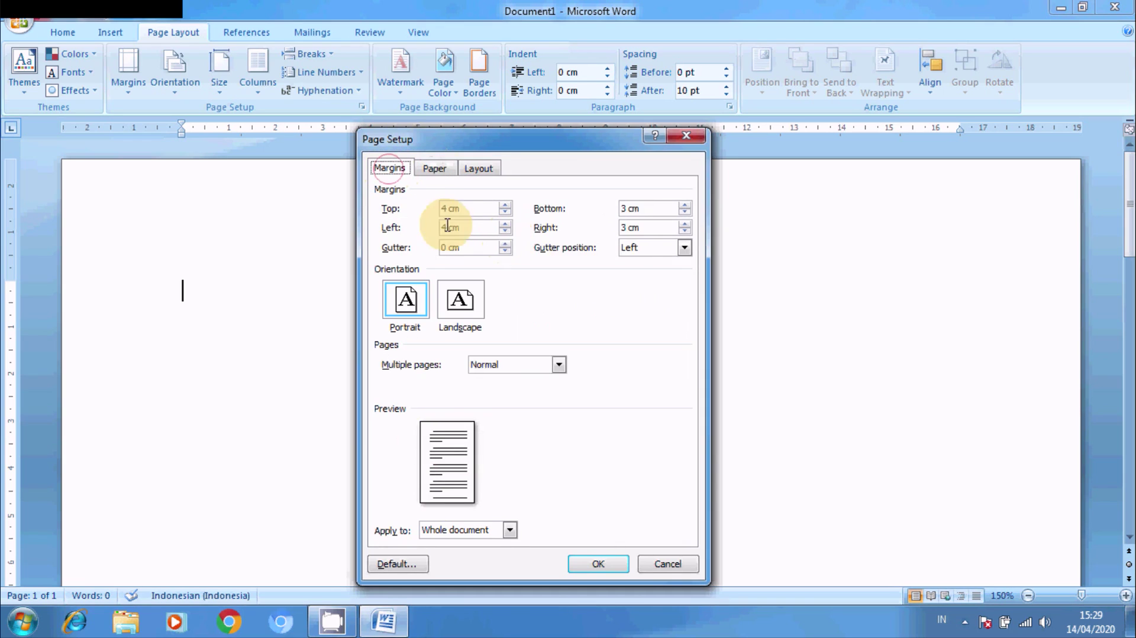
{"action": "left_click", "coordinate": [598, 564]}
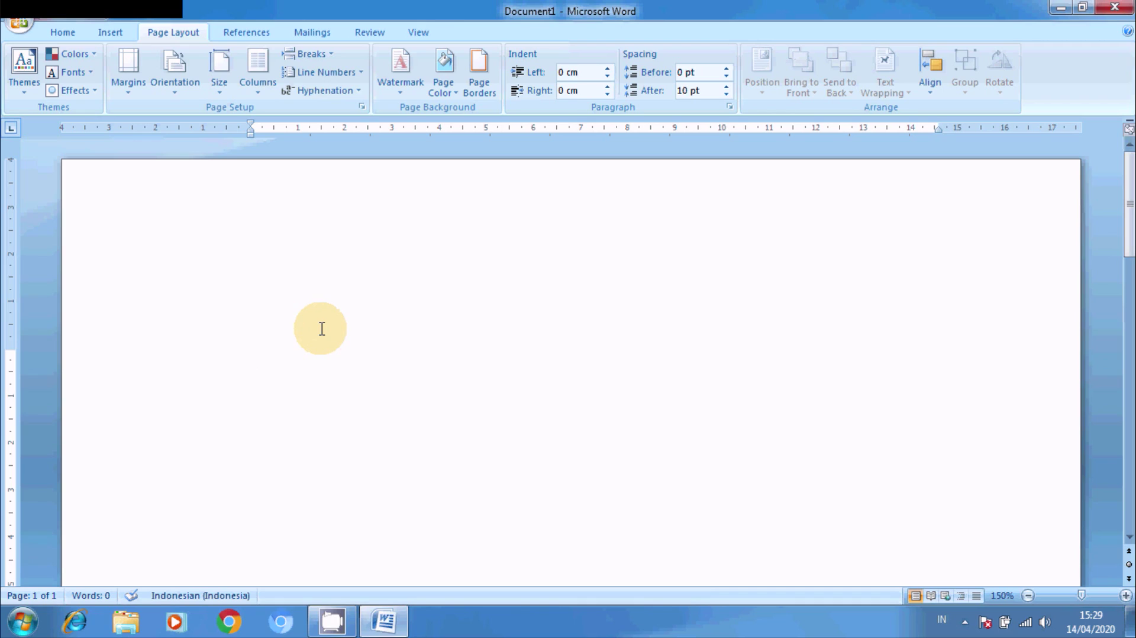
{"action": "left_click", "coordinate": [250, 356]}
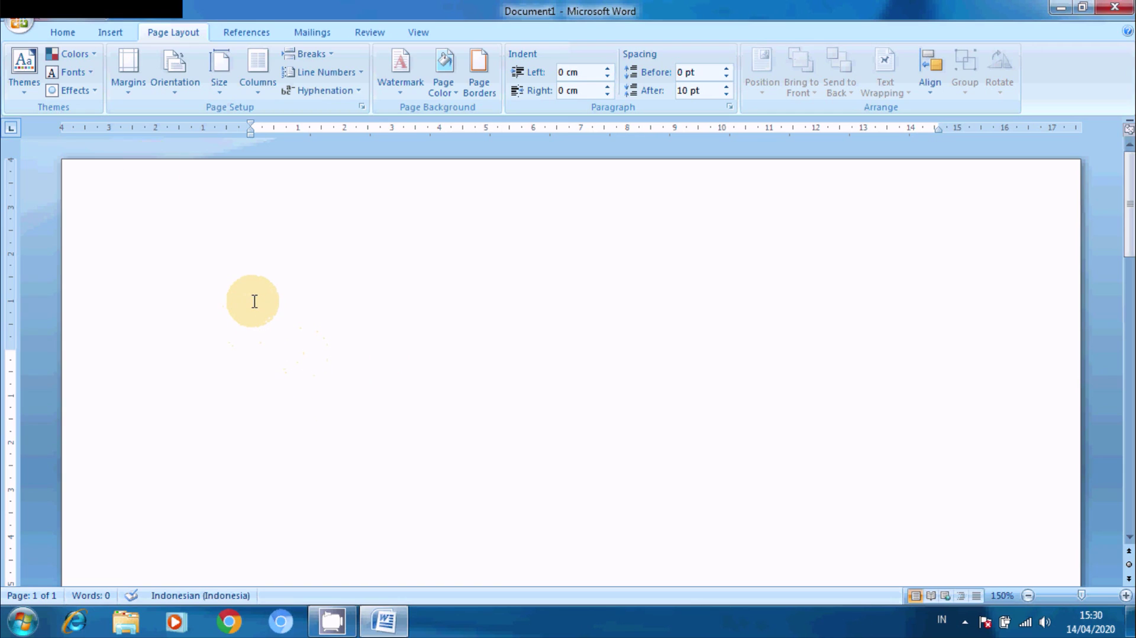
Step: On the Home tab, check the font lists and leave Calibri (Body) at size 11
{"action": "left_click", "coordinate": [62, 32]}
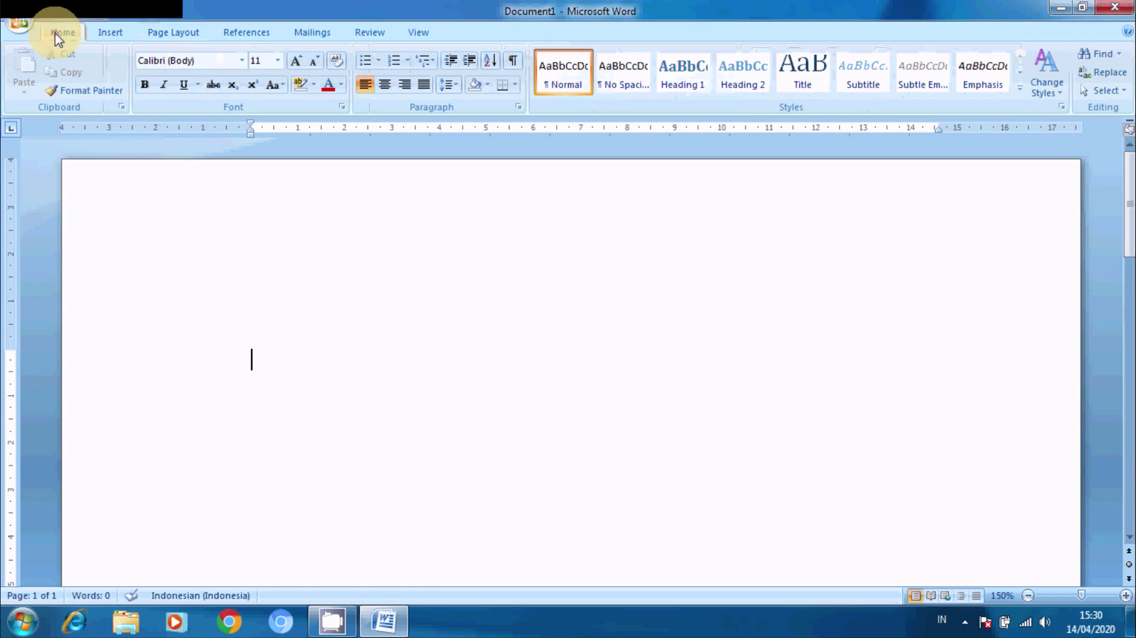
{"action": "left_click", "coordinate": [243, 61]}
{"action": "left_click", "coordinate": [244, 61]}
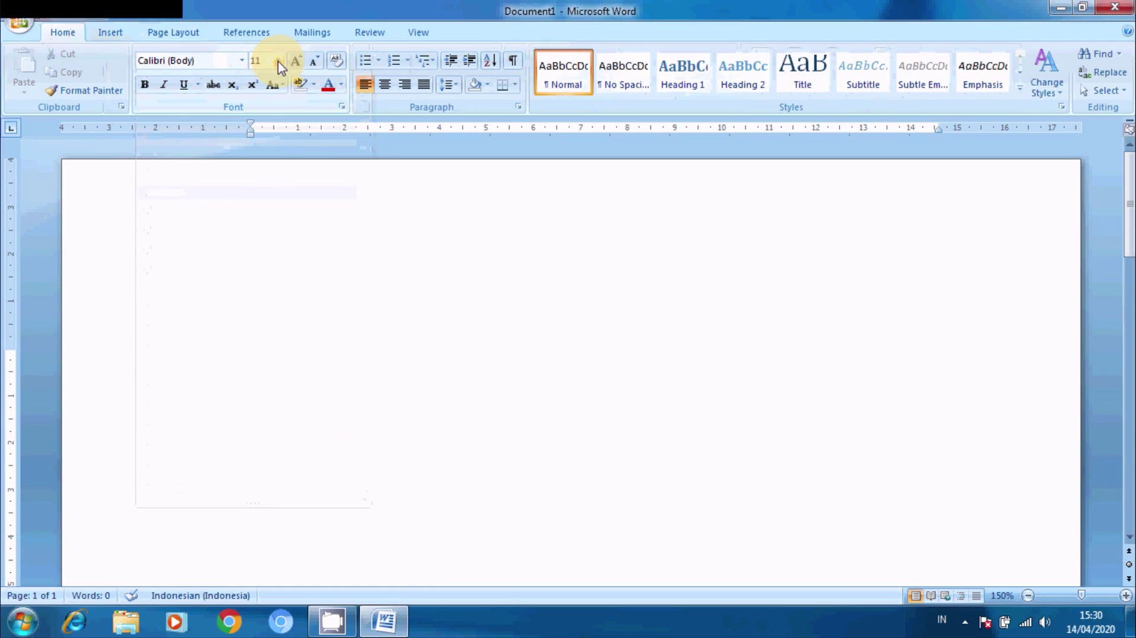
{"action": "left_click", "coordinate": [278, 61]}
{"action": "left_click", "coordinate": [278, 61]}
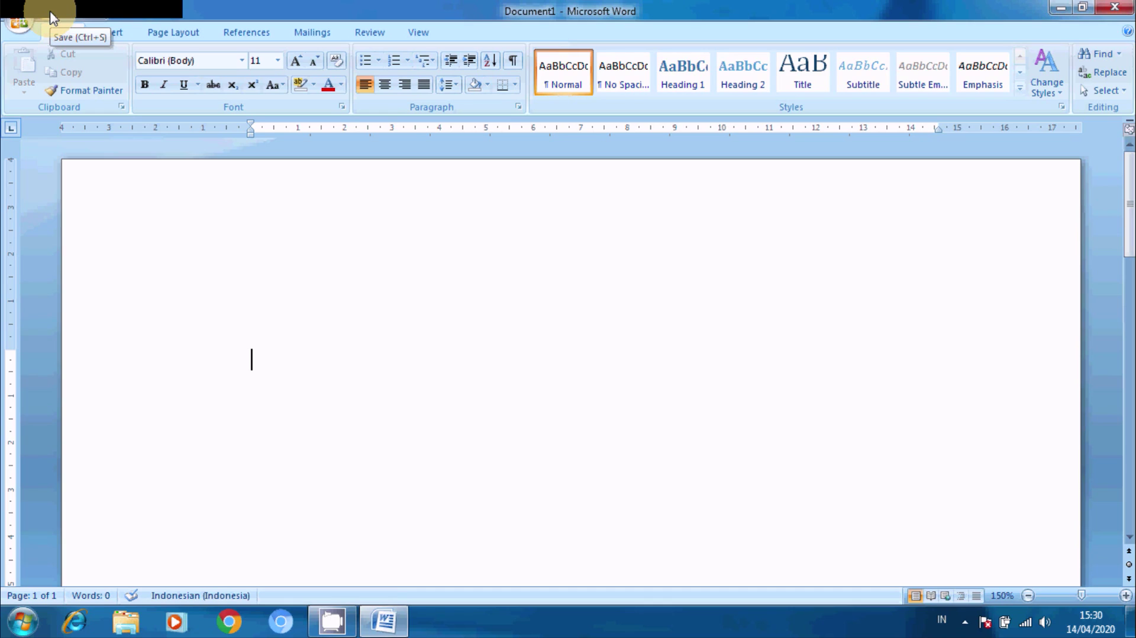
Step: Choose Save from the Office Button menu and centre the Save As dialog showing Doc1
{"action": "left_click", "coordinate": [17, 18]}
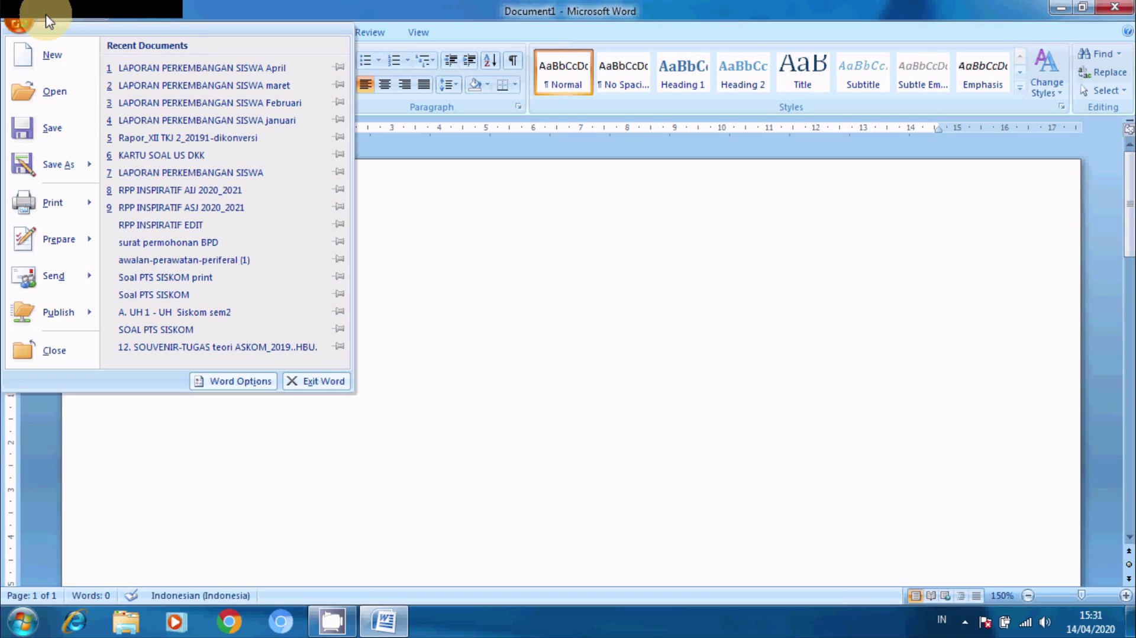
{"action": "left_click", "coordinate": [45, 128]}
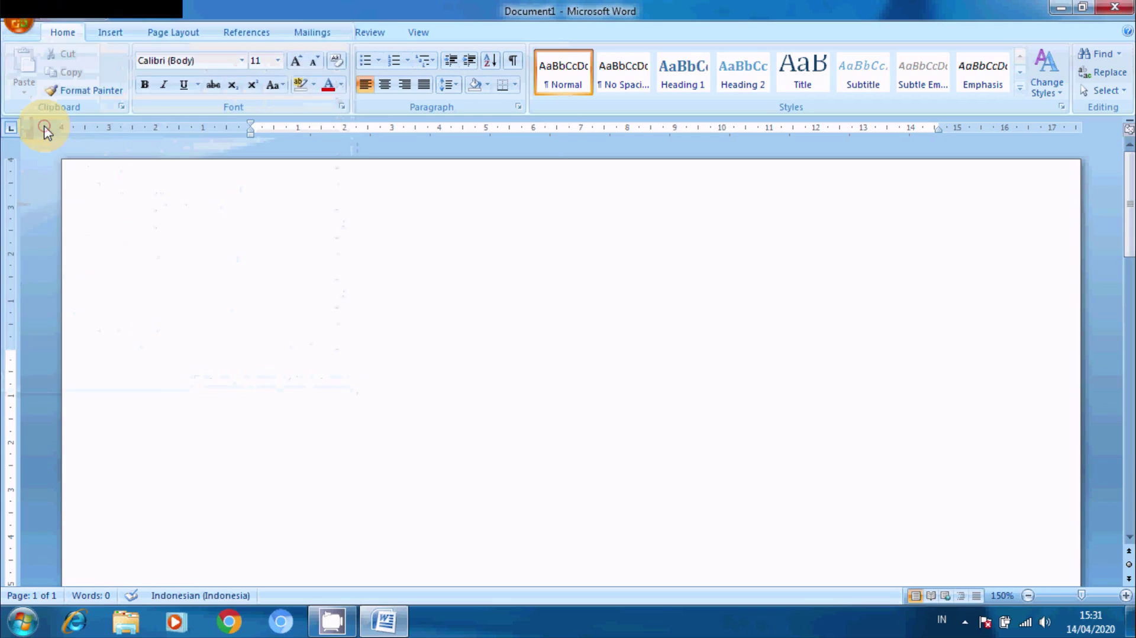
{"action": "mouse_move", "coordinate": [344, 13]}
{"action": "left_mouse_down"}
{"action": "mouse_move", "coordinate": [476, 59]}
{"action": "mouse_move", "coordinate": [586, 57]}
{"action": "left_mouse_up"}
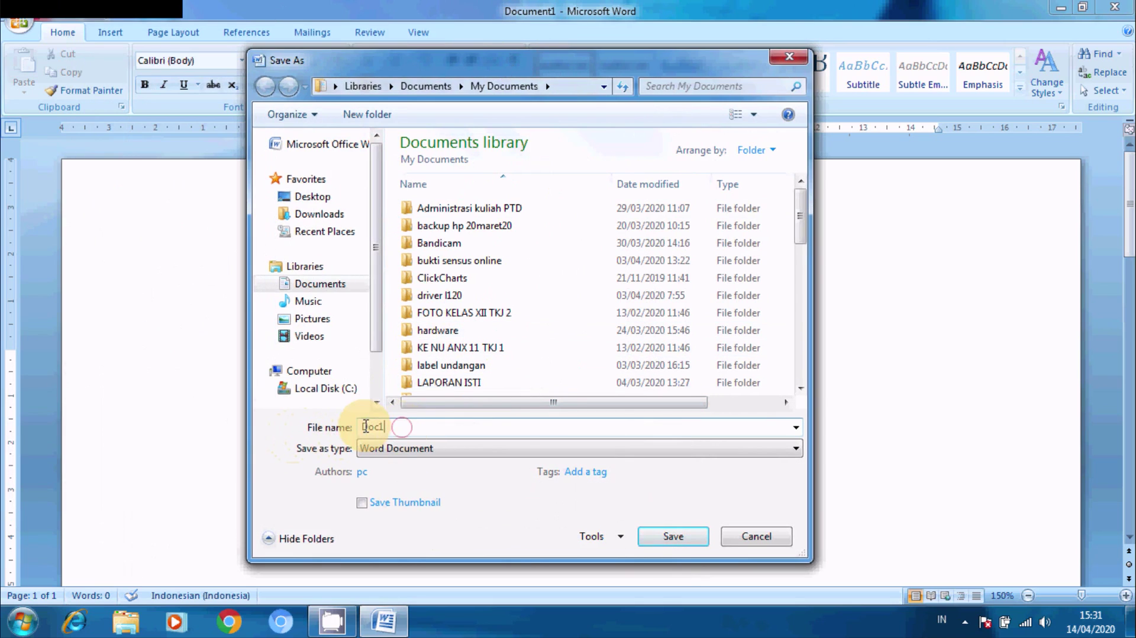
Step: Enter 'tugas 1' as the file name and list the available Save as type formats
{"action": "left_click", "coordinate": [337, 426]}
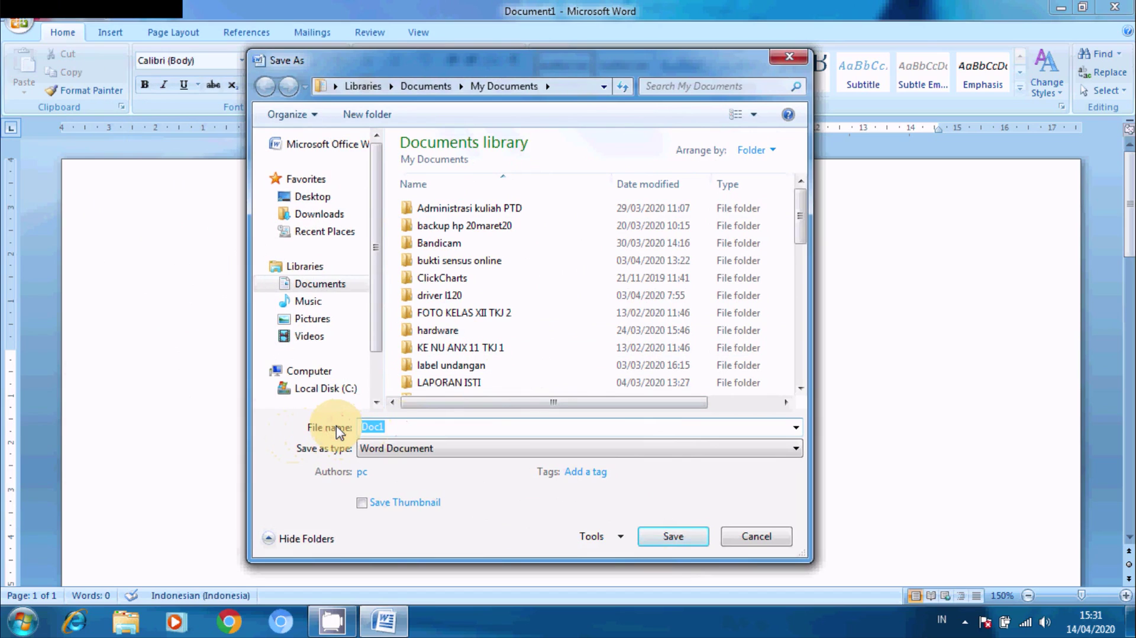
{"action": "type", "text": "tugas 1"}
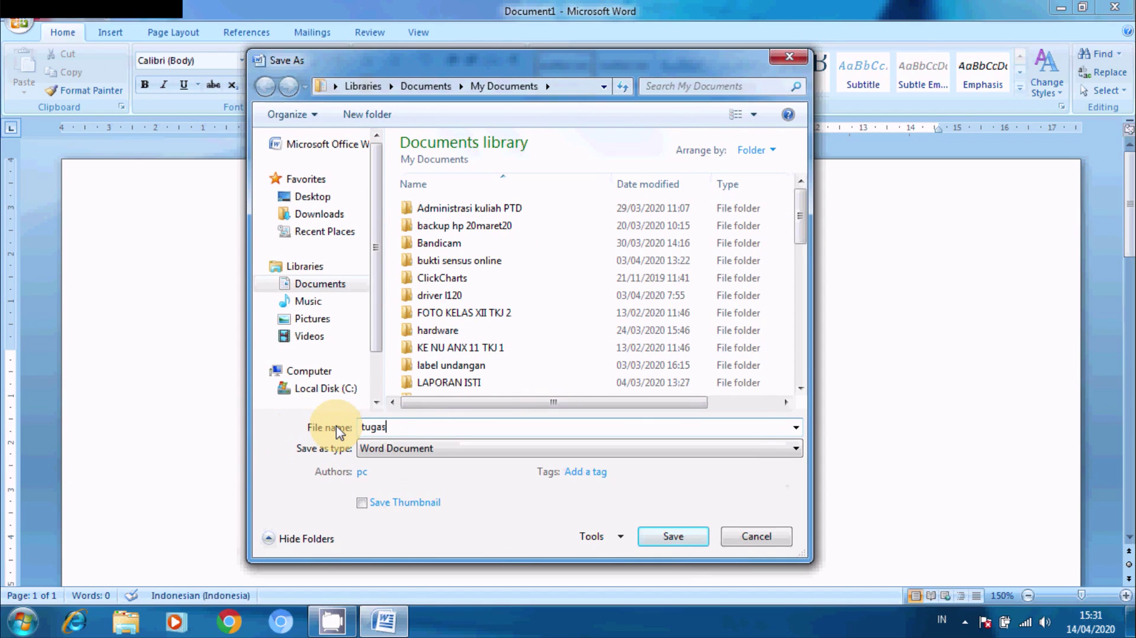
{"action": "left_click", "coordinate": [394, 449]}
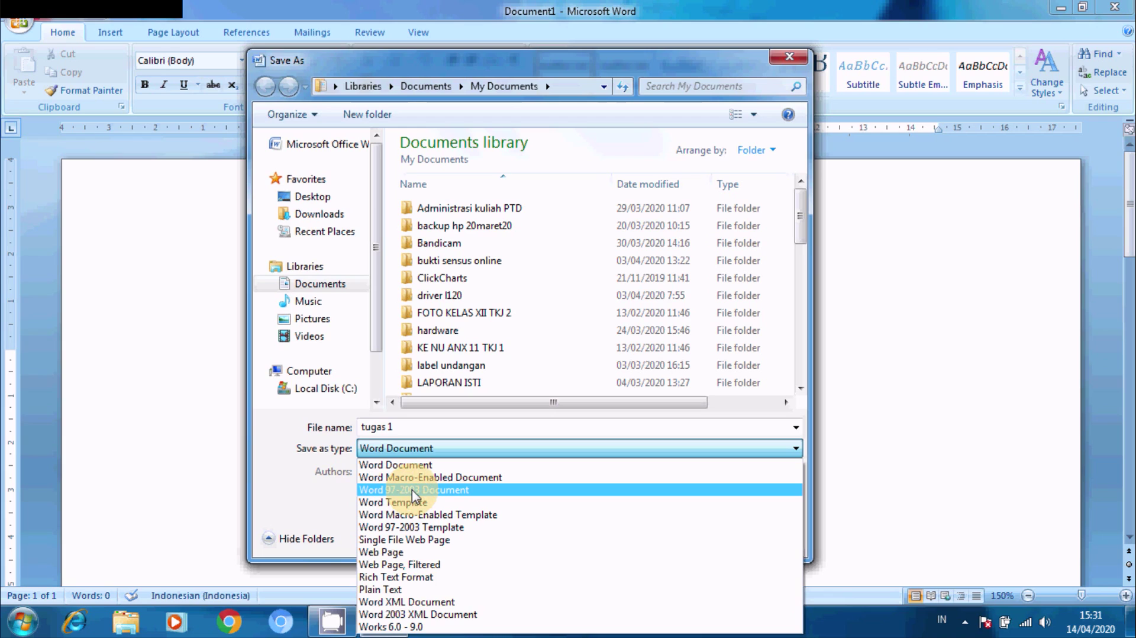
Step: Choose Word 97-2003 Document as the save format and select the 'tugas 1' file name
{"action": "left_click", "coordinate": [413, 492]}
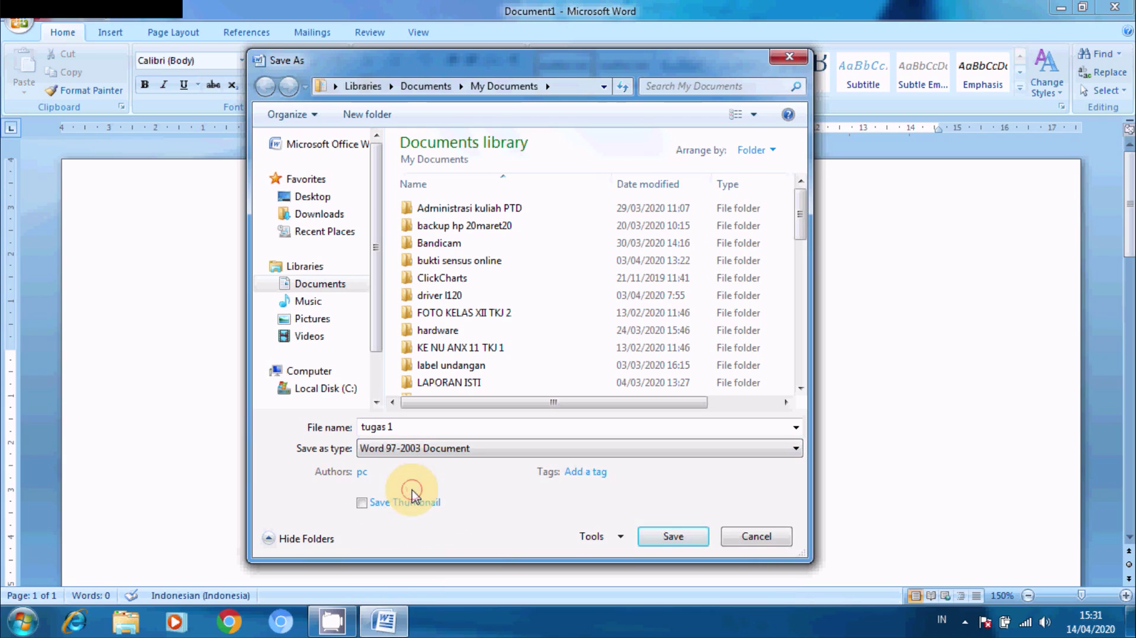
{"action": "left_click", "coordinate": [417, 450]}
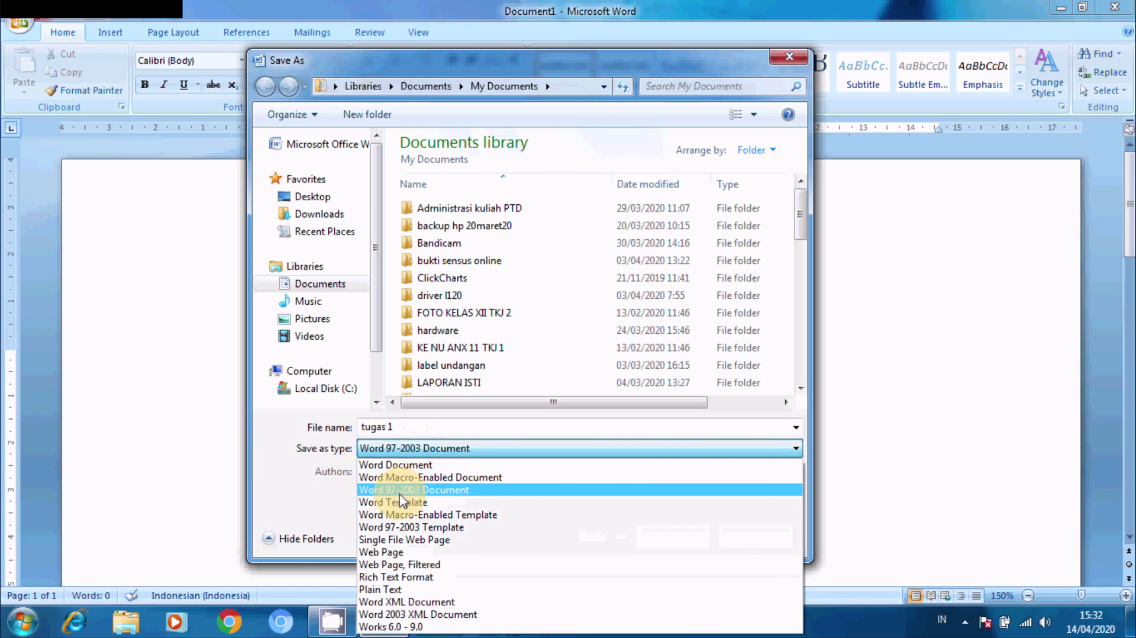
{"action": "left_click", "coordinate": [414, 491]}
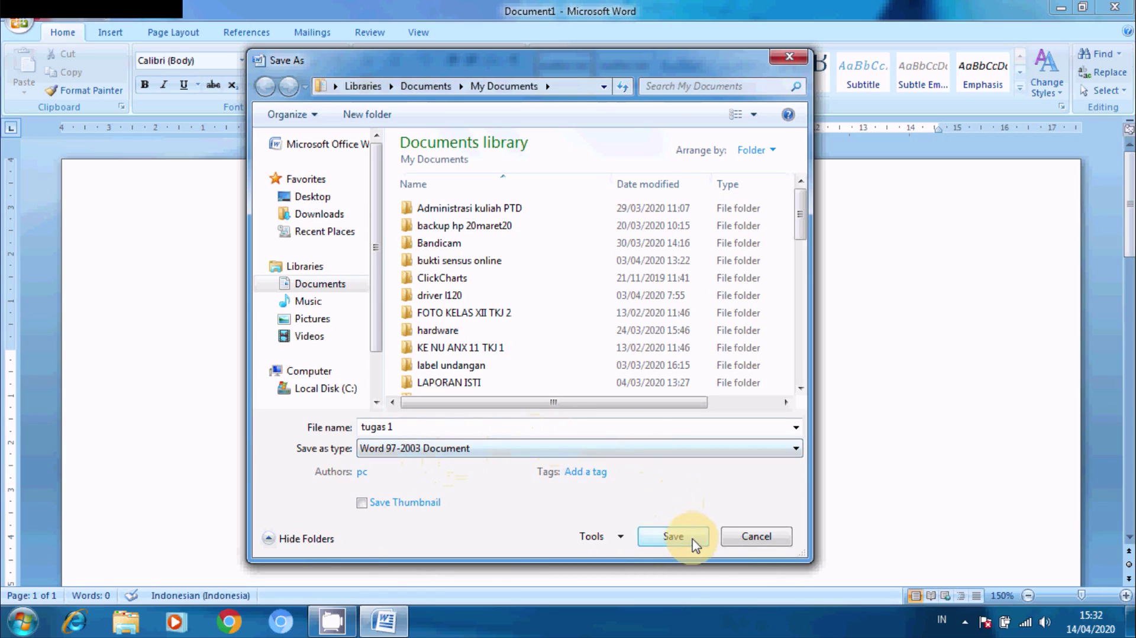
{"action": "left_click", "coordinate": [443, 427]}
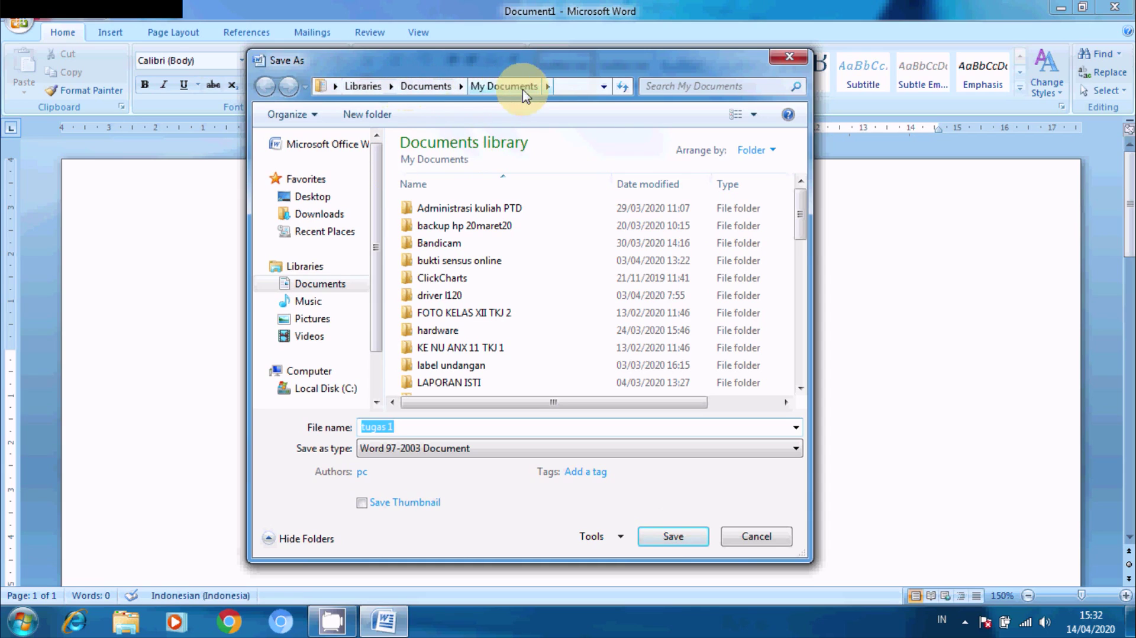
Step: Save 'tugas 1' as a Word 97-2003 Document in the Documents library
{"action": "left_click", "coordinate": [320, 285]}
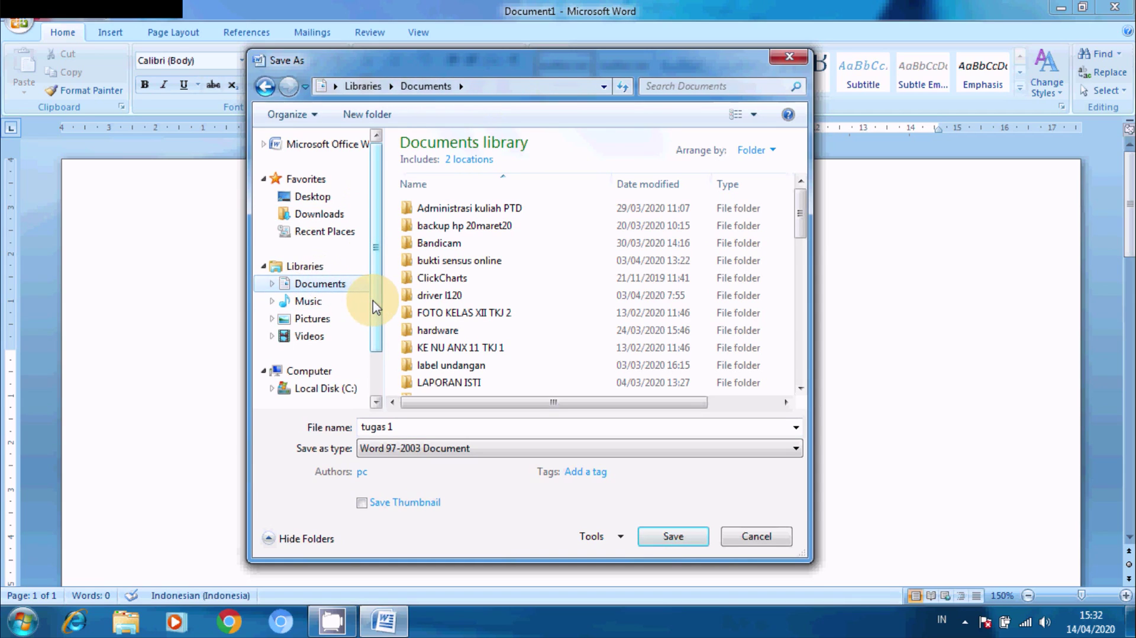
{"action": "left_click_drag", "start_coordinate": [375, 299], "coordinate": [374, 343]}
{"action": "left_click", "coordinate": [374, 344]}
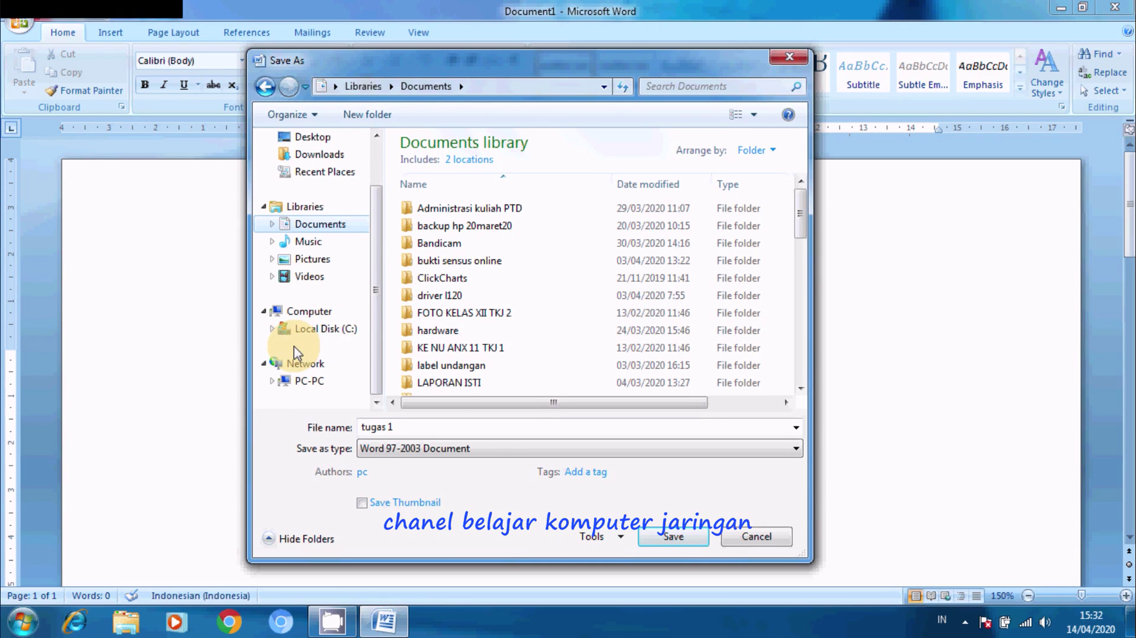
{"action": "scroll", "coordinate": [376, 336], "scroll_direction": "up", "scroll_amount": 2}
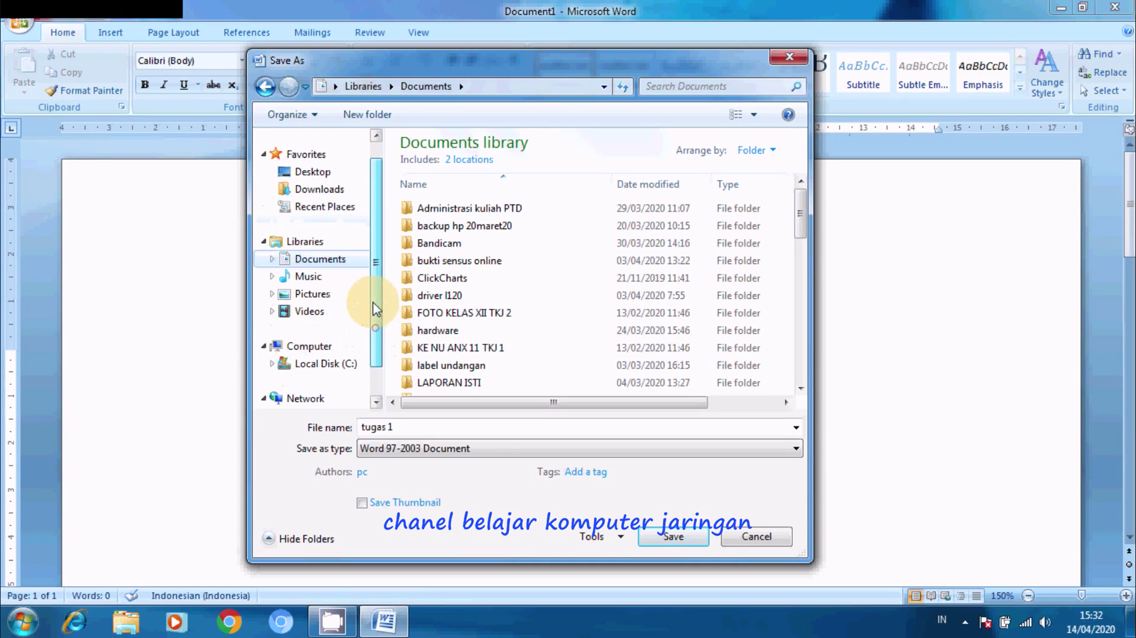
{"action": "scroll", "coordinate": [376, 333], "scroll_direction": "down", "scroll_amount": 2}
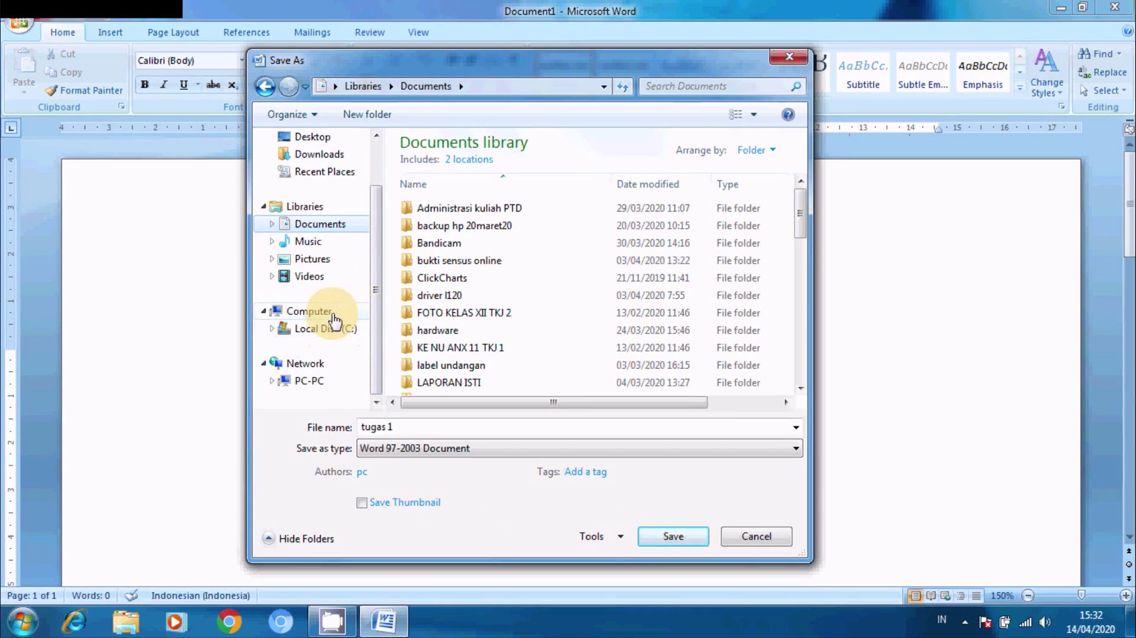
{"action": "left_click", "coordinate": [320, 224]}
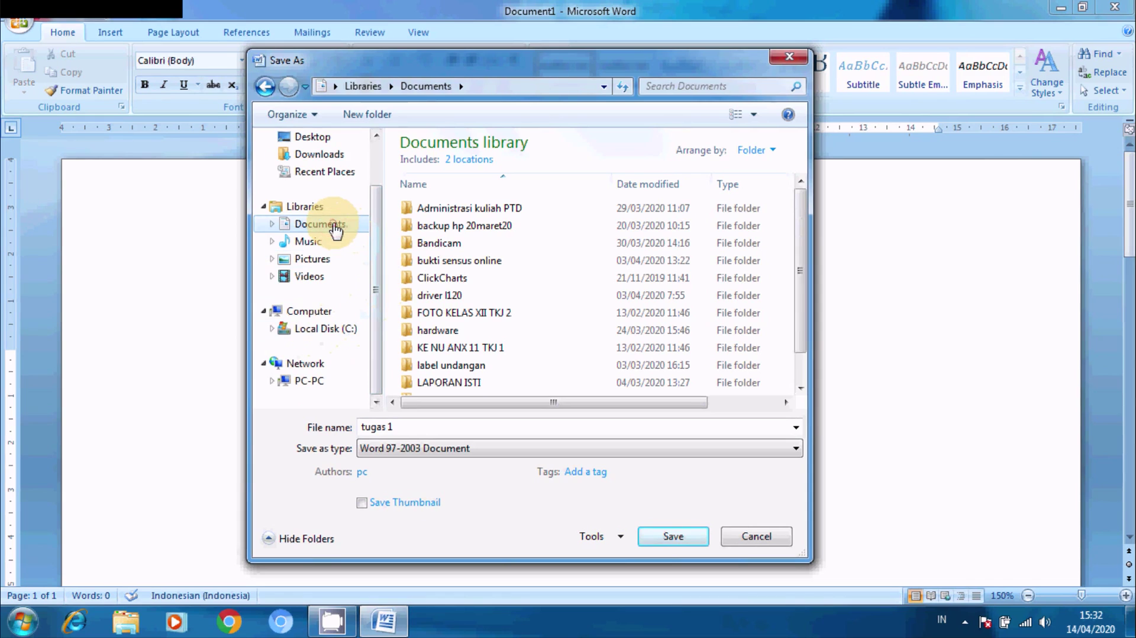
{"action": "double_click", "coordinate": [404, 427]}
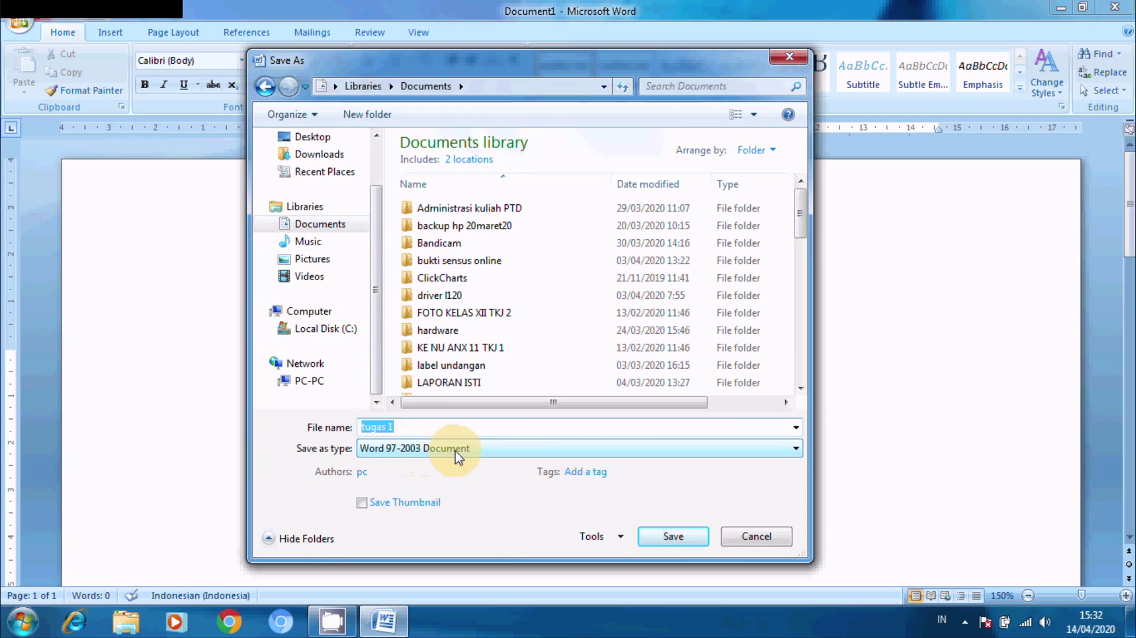
{"action": "left_click", "coordinate": [665, 533]}
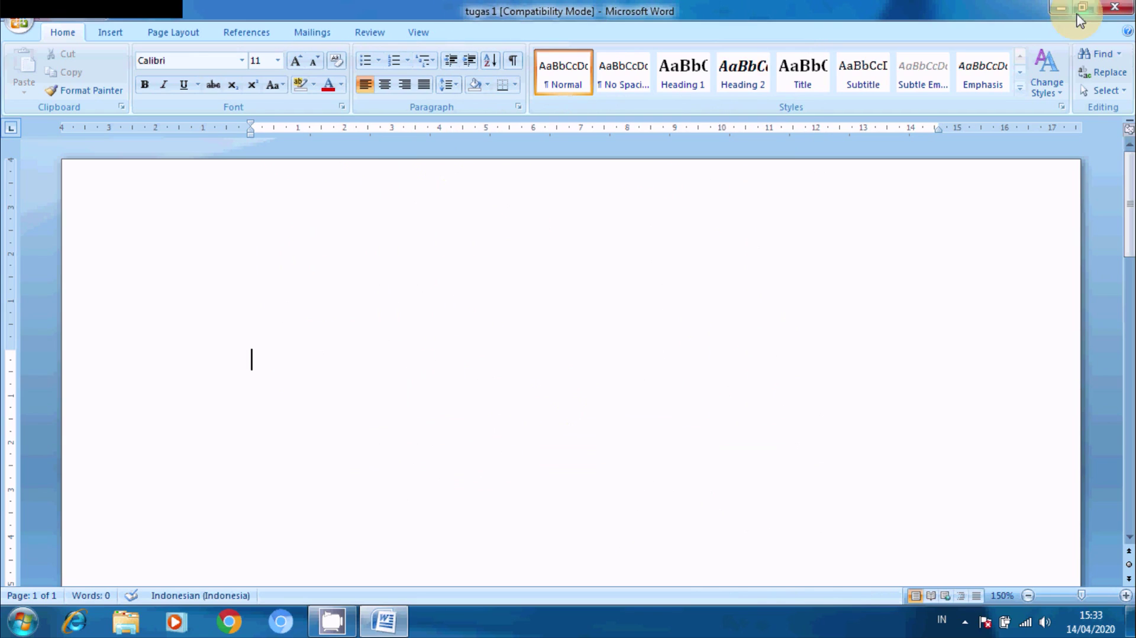
Step: Close Word and bring up Windows Explorer on the Libraries window
{"action": "left_click", "coordinate": [1127, 6]}
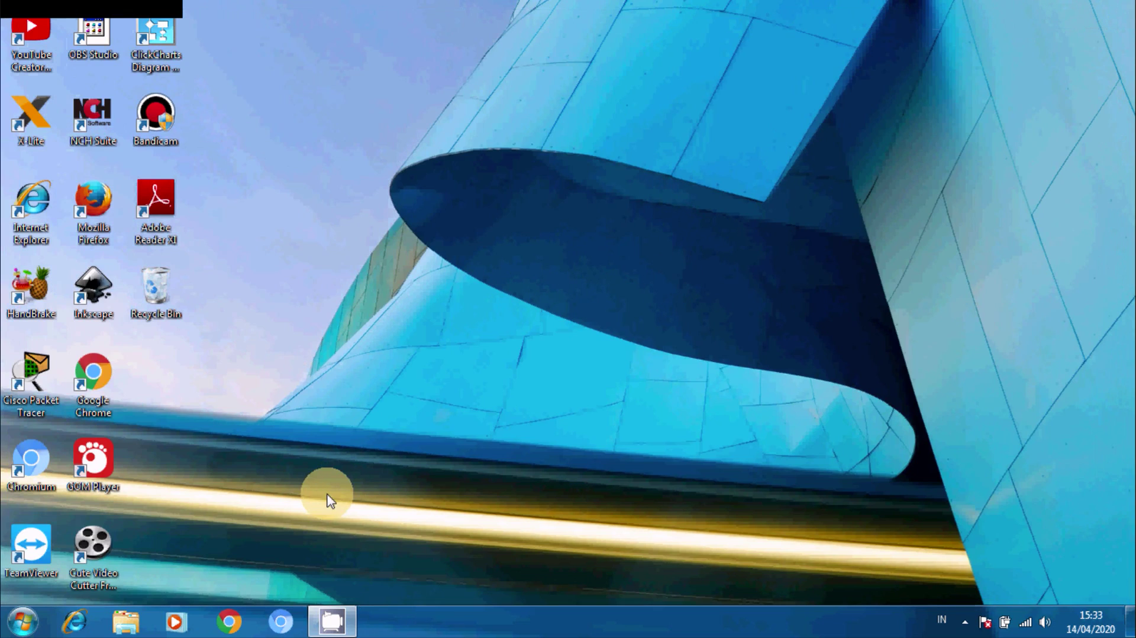
{"action": "left_click", "coordinate": [127, 624]}
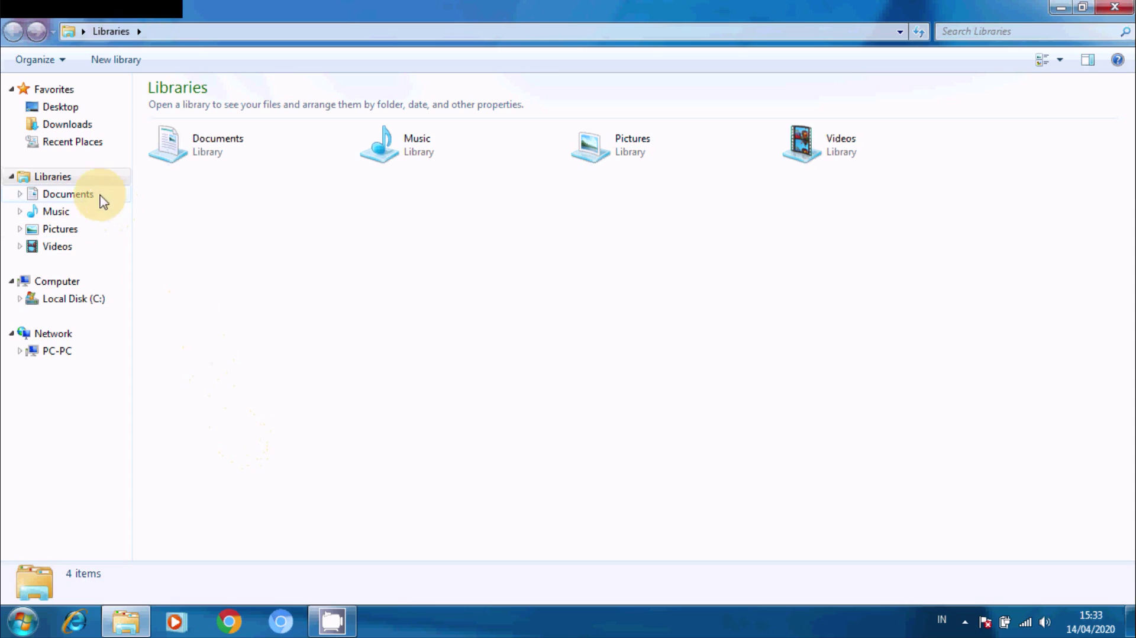
Step: Locate tugas 1 in the Documents library and reopen it in Word
{"action": "left_click", "coordinate": [70, 196]}
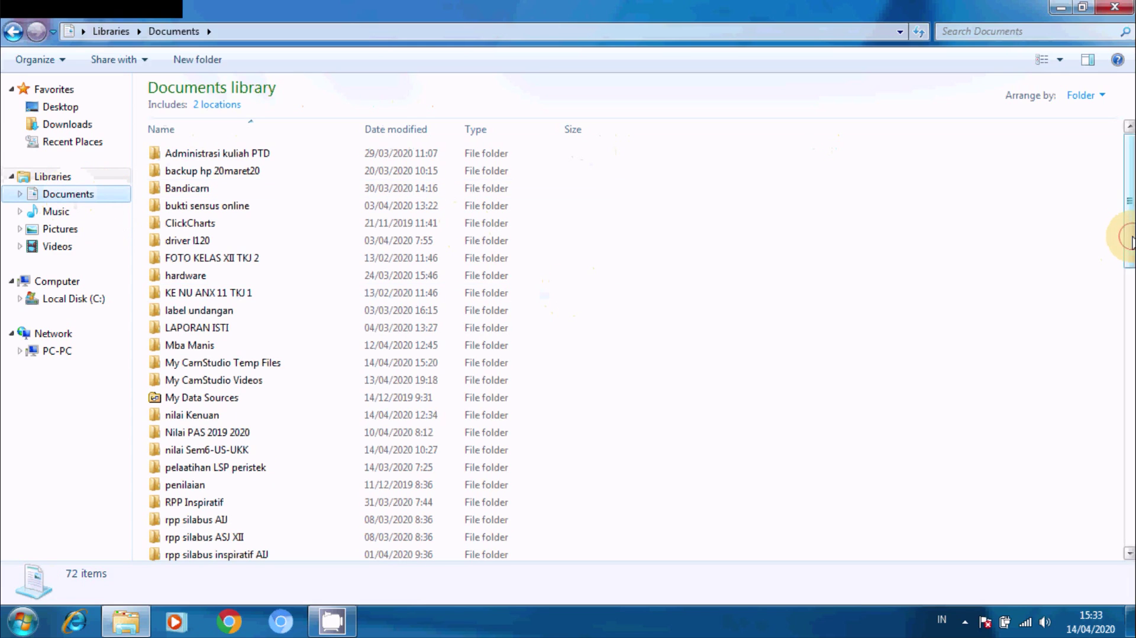
{"action": "left_click_drag", "start_coordinate": [1132, 240], "coordinate": [1132, 260]}
{"action": "left_click_drag", "start_coordinate": [1128, 302], "coordinate": [1128, 513]}
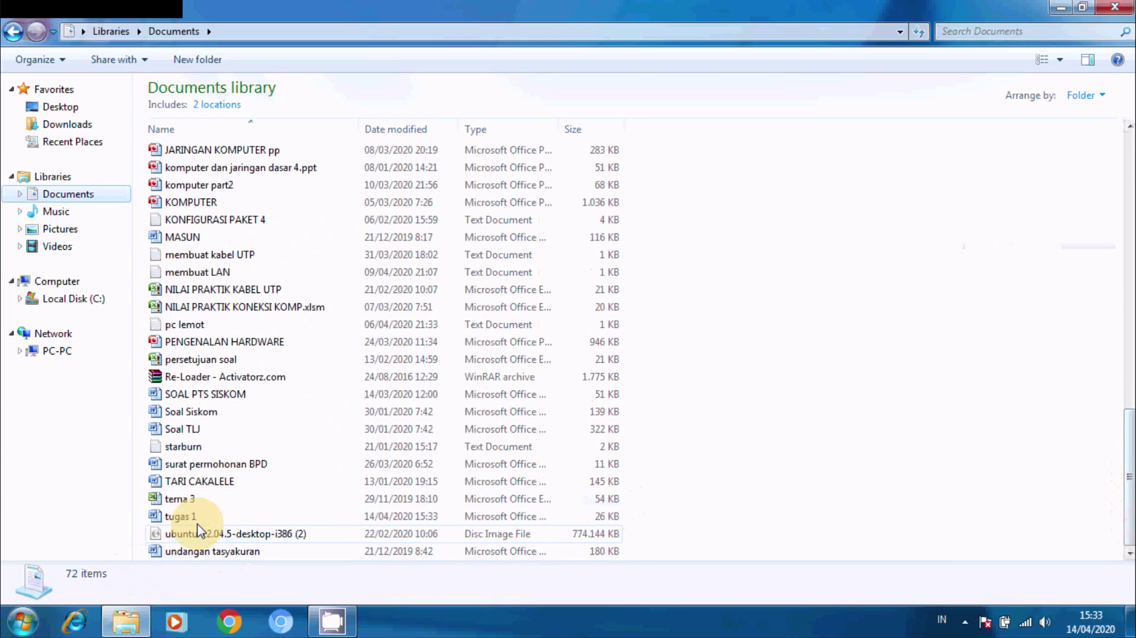
{"action": "mouse_move", "coordinate": [180, 517]}
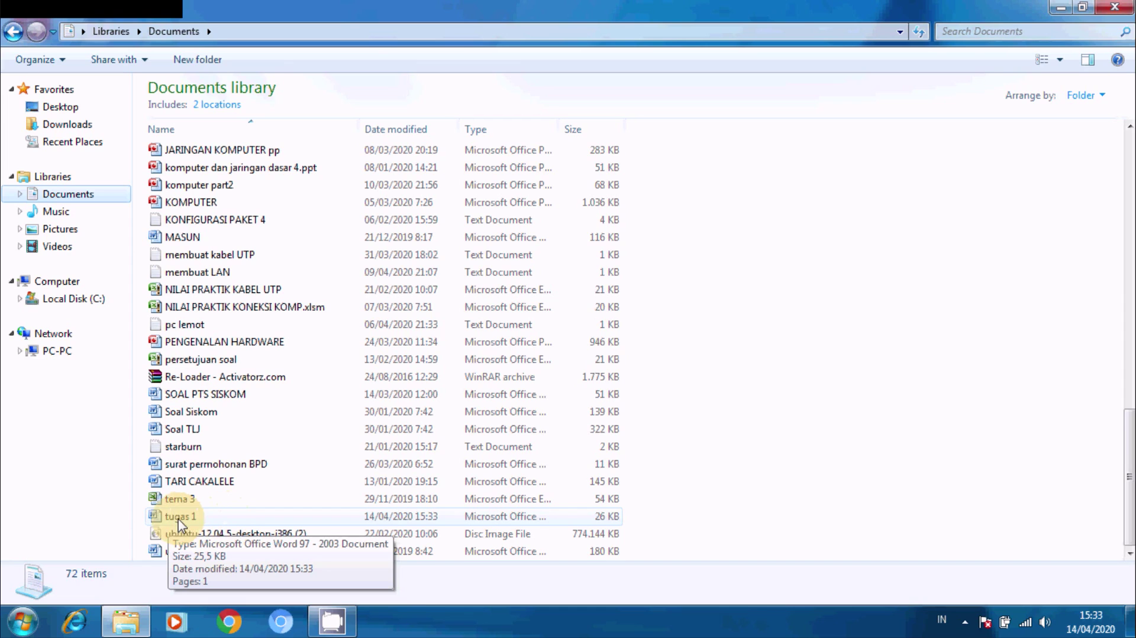
{"action": "left_click", "coordinate": [199, 520]}
{"action": "double_click", "coordinate": [197, 520]}
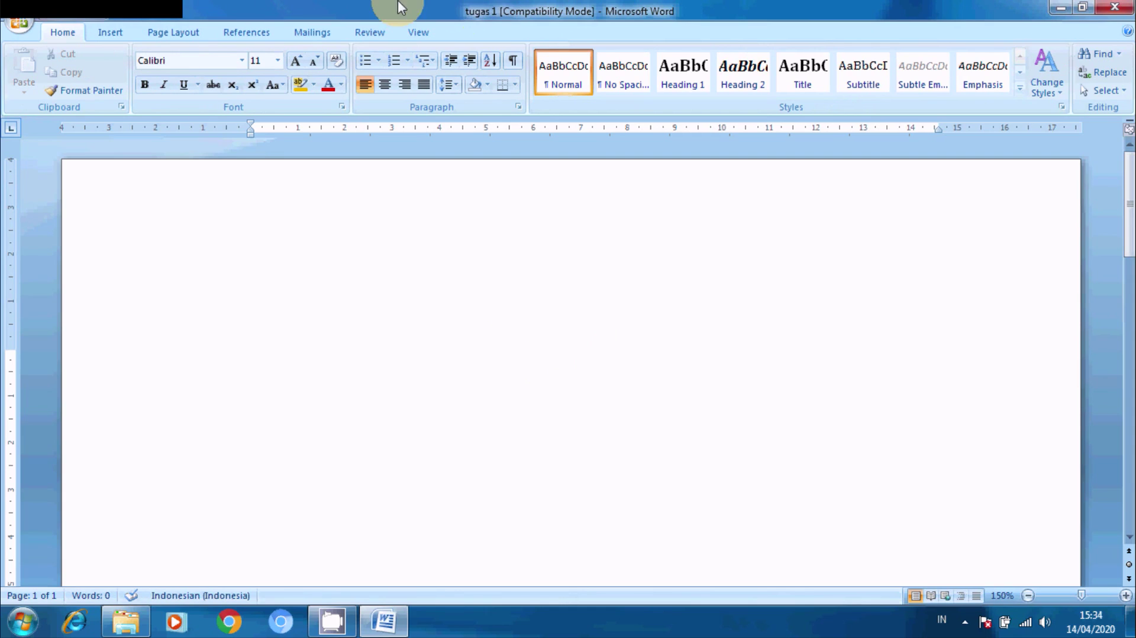
Step: Open the Office Button menu to show Print, Quick Print and Print Preview
{"action": "left_click", "coordinate": [19, 23]}
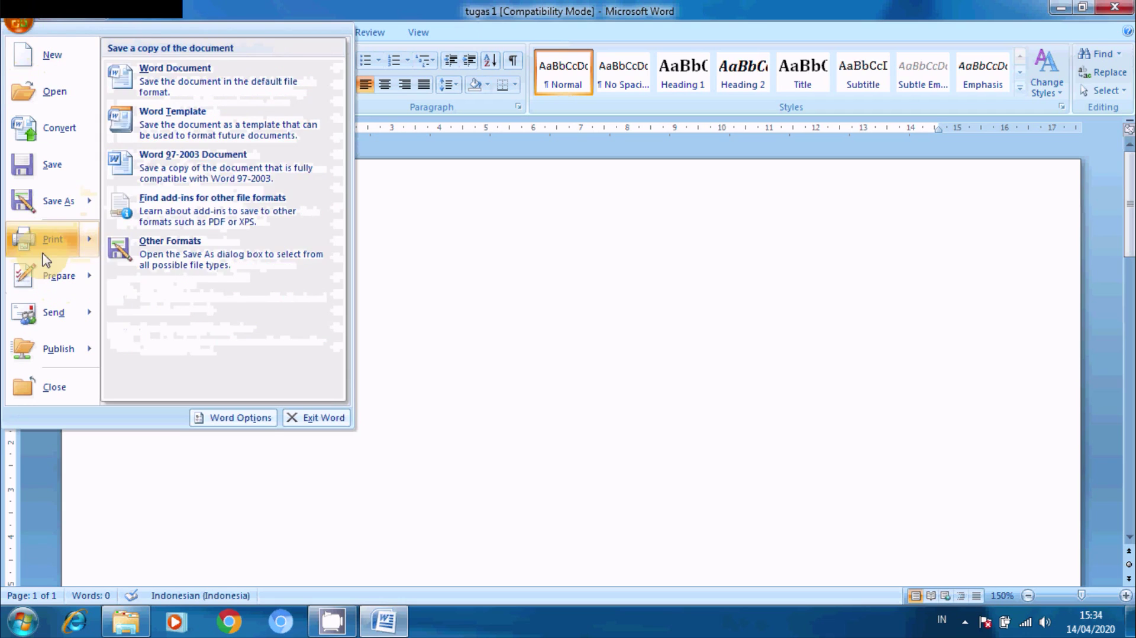
{"action": "mouse_move", "coordinate": [52, 239]}
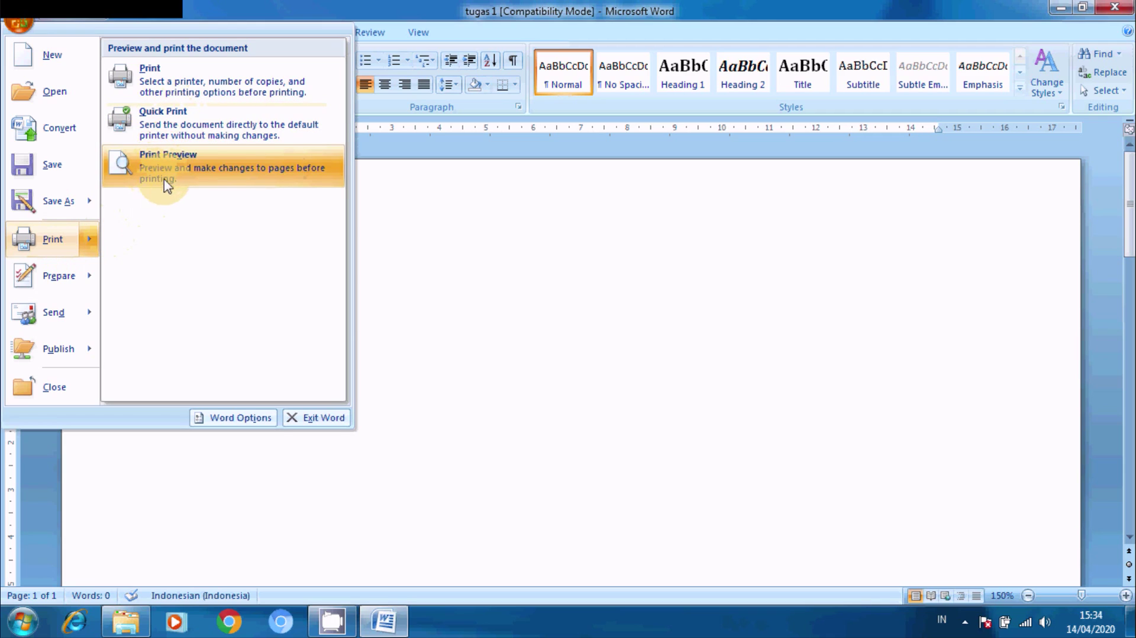
Step: Preview the blank tugas 1 page at 40% zoom, then close Print Preview
{"action": "left_click", "coordinate": [204, 185]}
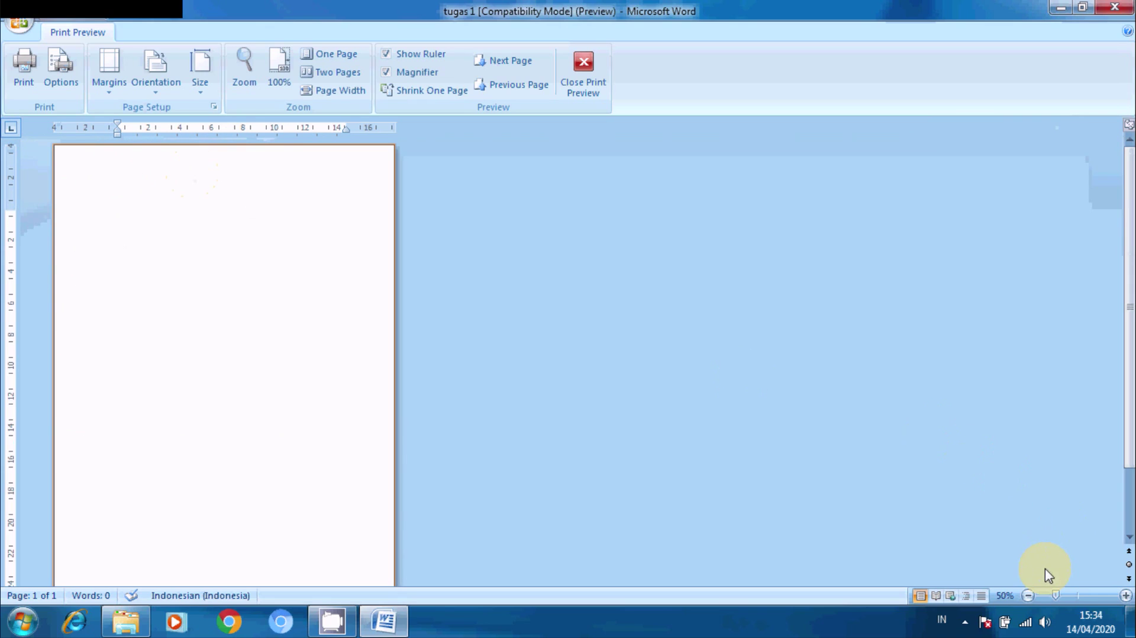
{"action": "left_click_drag", "start_coordinate": [1129, 349], "coordinate": [1128, 438]}
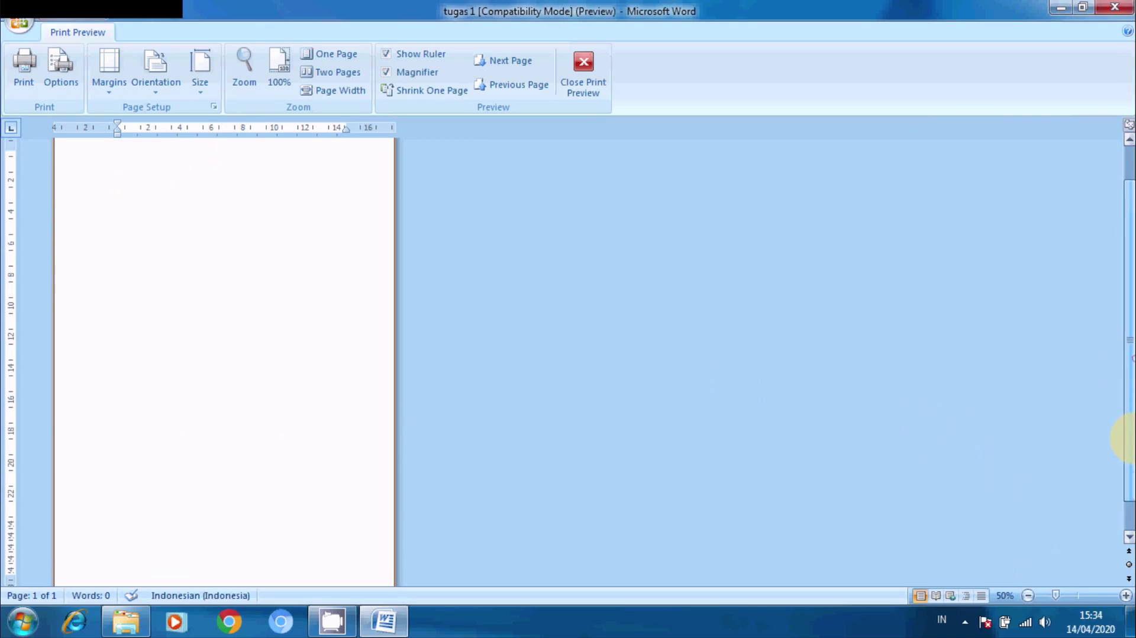
{"action": "left_click_drag", "start_coordinate": [1128, 299], "coordinate": [1129, 294]}
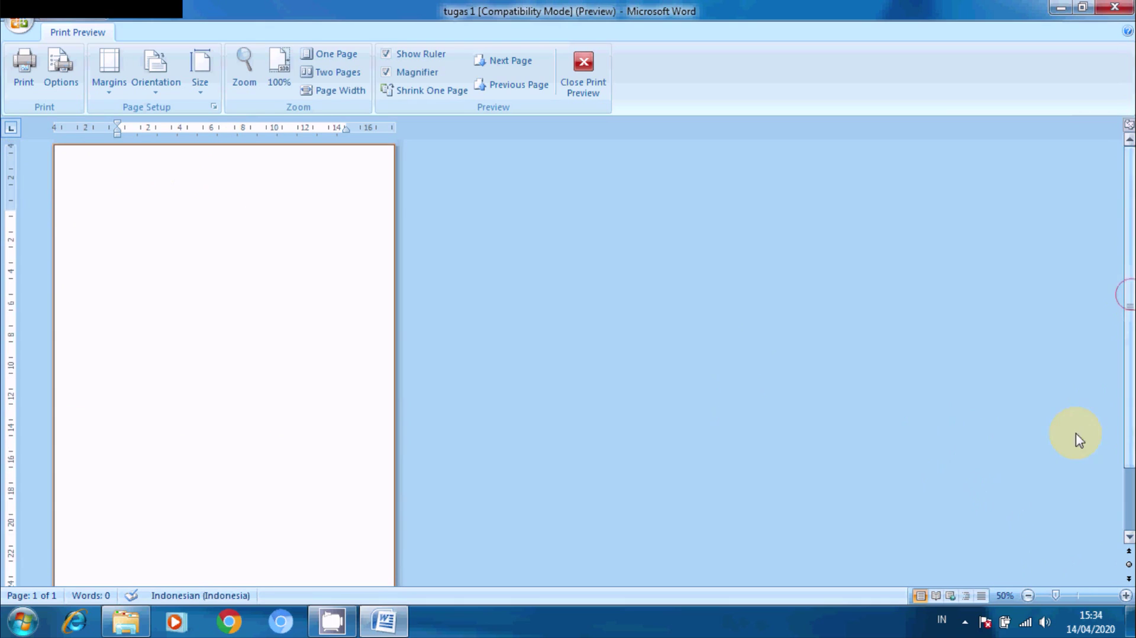
{"action": "left_click", "coordinate": [1029, 597]}
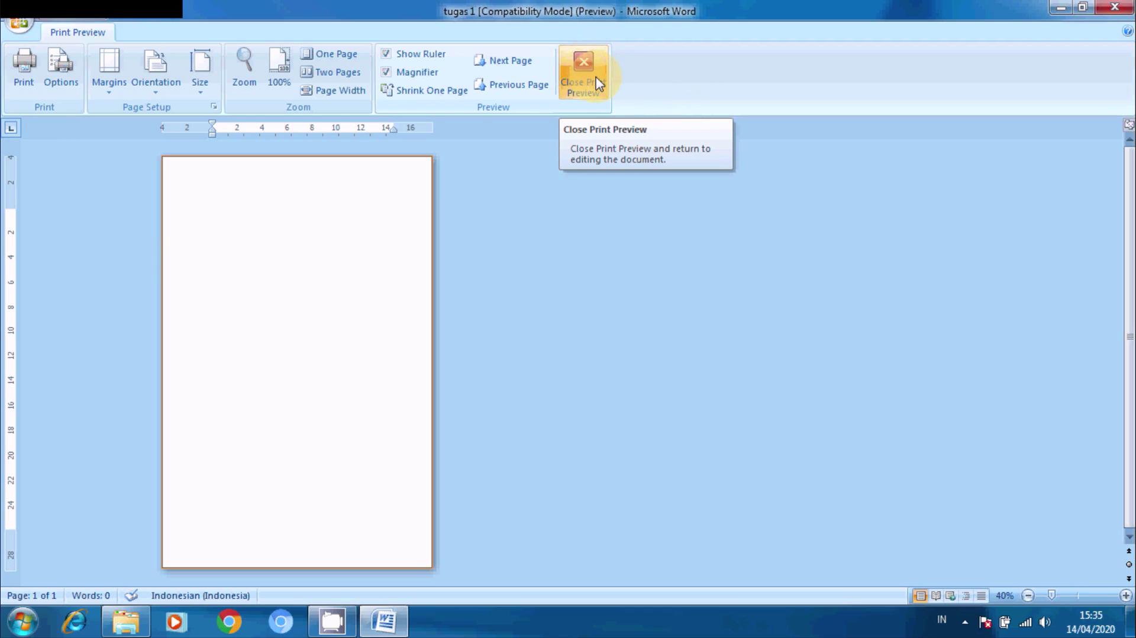
{"action": "left_click", "coordinate": [584, 87]}
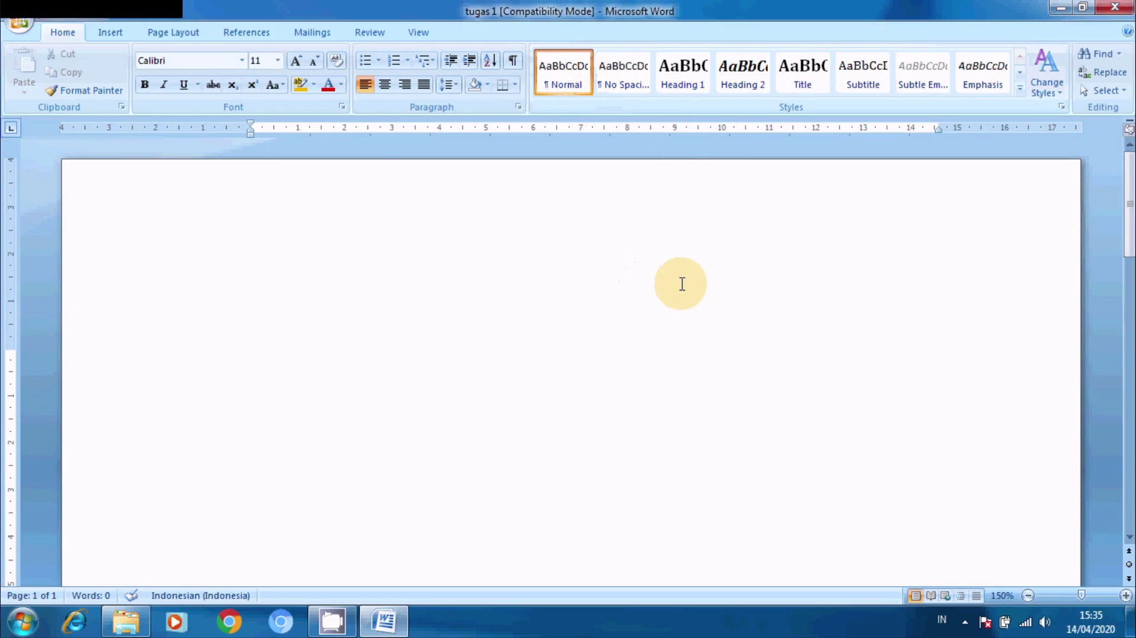
Step: Print one copy of all pages of tugas 1 on the EPSON L120 Series printer
{"action": "mouse_move", "coordinate": [1131, 224]}
{"action": "left_mouse_down"}
{"action": "mouse_move", "coordinate": [1131, 429]}
{"action": "mouse_move", "coordinate": [1129, 171]}
{"action": "left_mouse_up"}
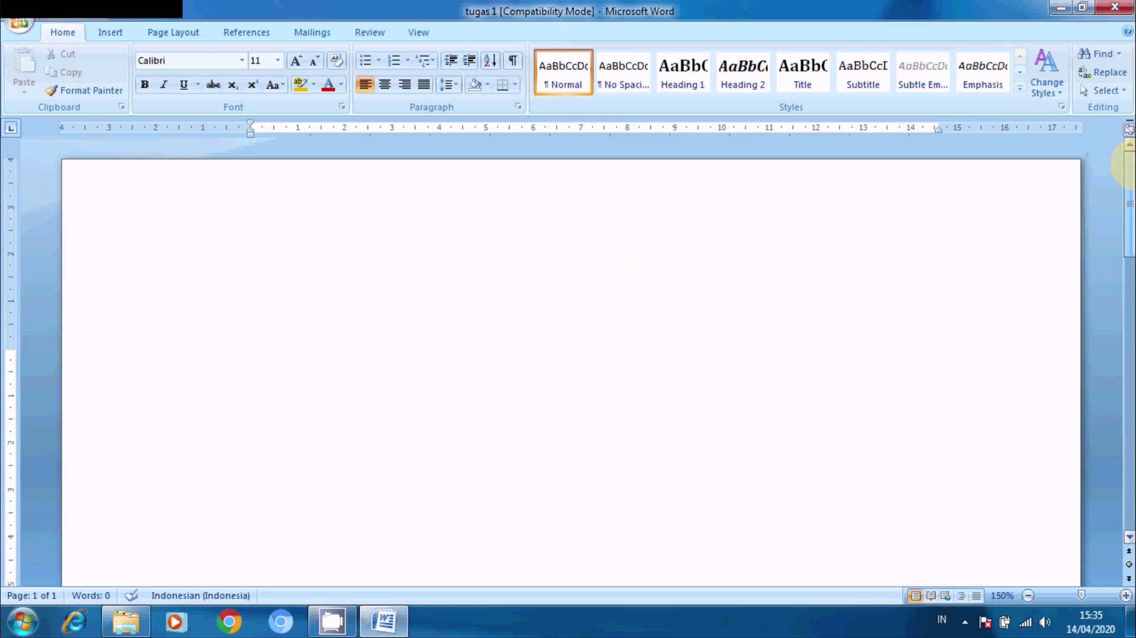
{"action": "left_click", "coordinate": [12, 22]}
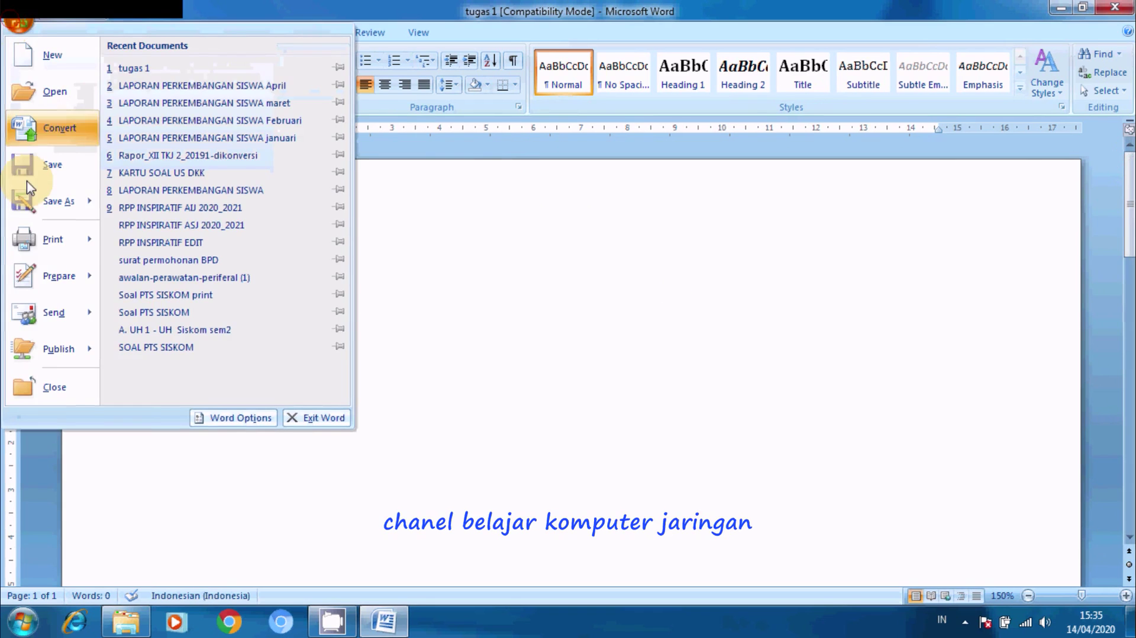
{"action": "left_click", "coordinate": [30, 228]}
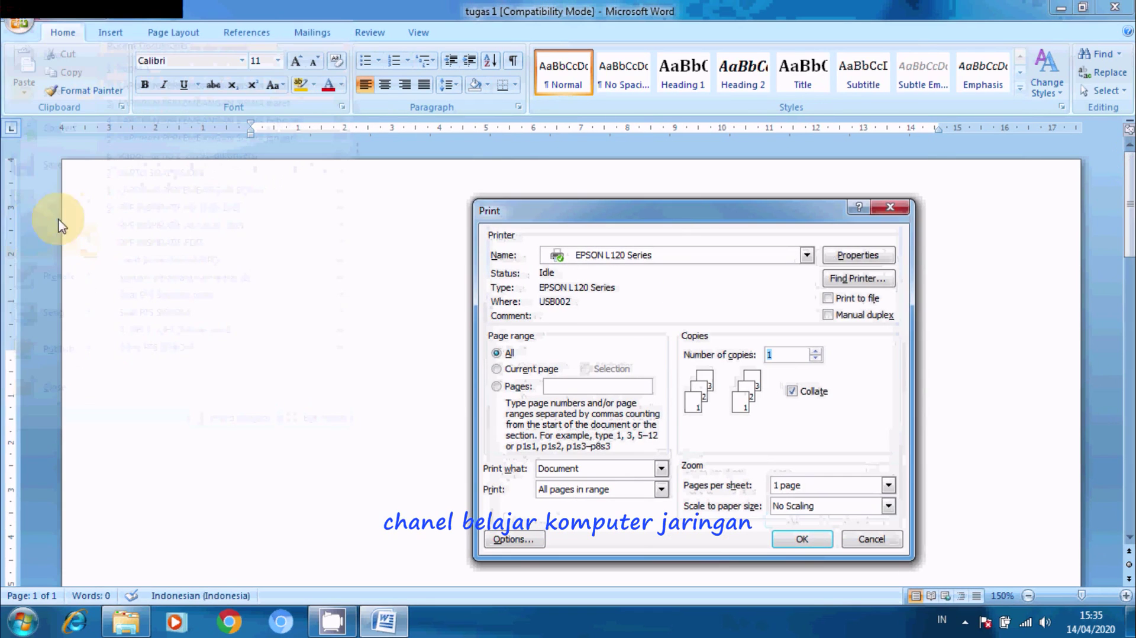
{"action": "left_click_drag", "start_coordinate": [665, 213], "coordinate": [460, 174]}
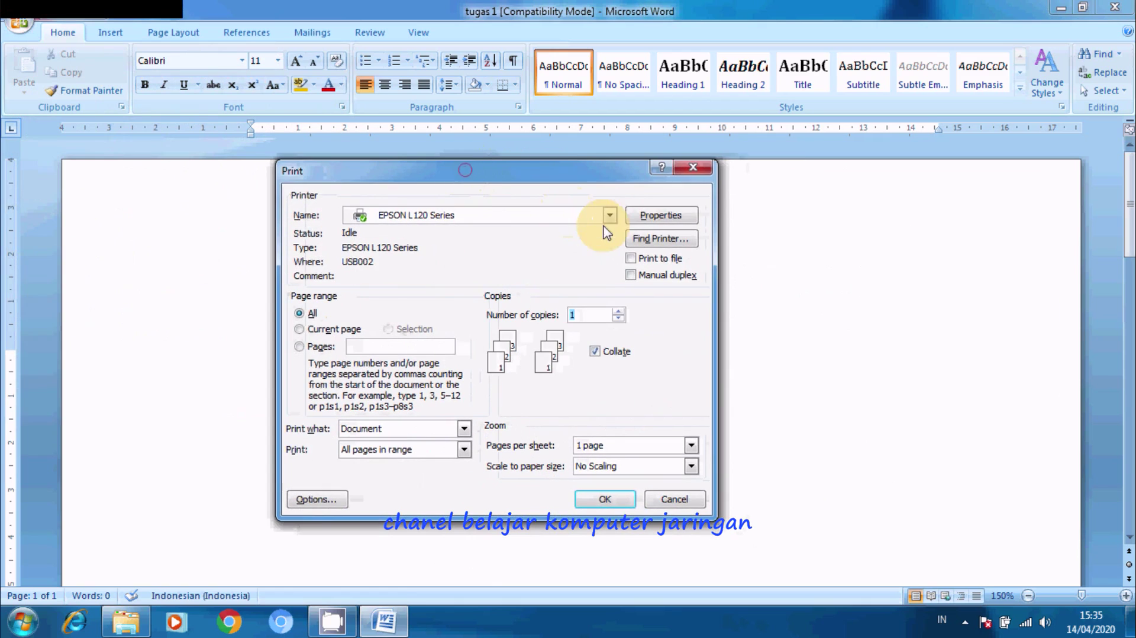
{"action": "left_click", "coordinate": [607, 216]}
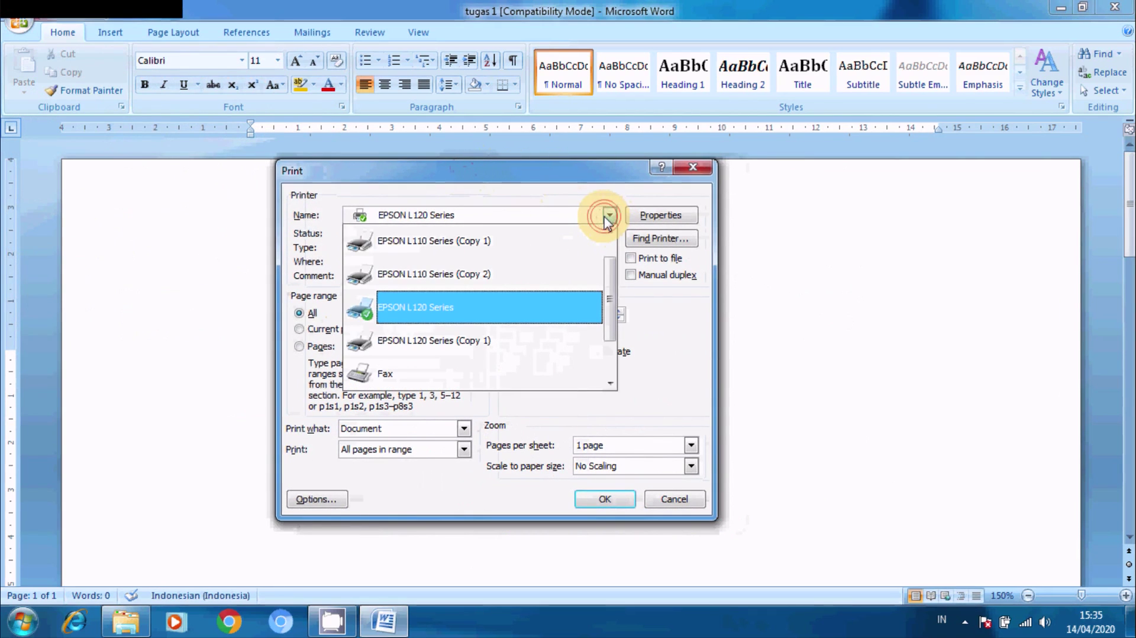
{"action": "double_click", "coordinate": [606, 217]}
{"action": "double_click", "coordinate": [606, 217]}
{"action": "left_click", "coordinate": [607, 217]}
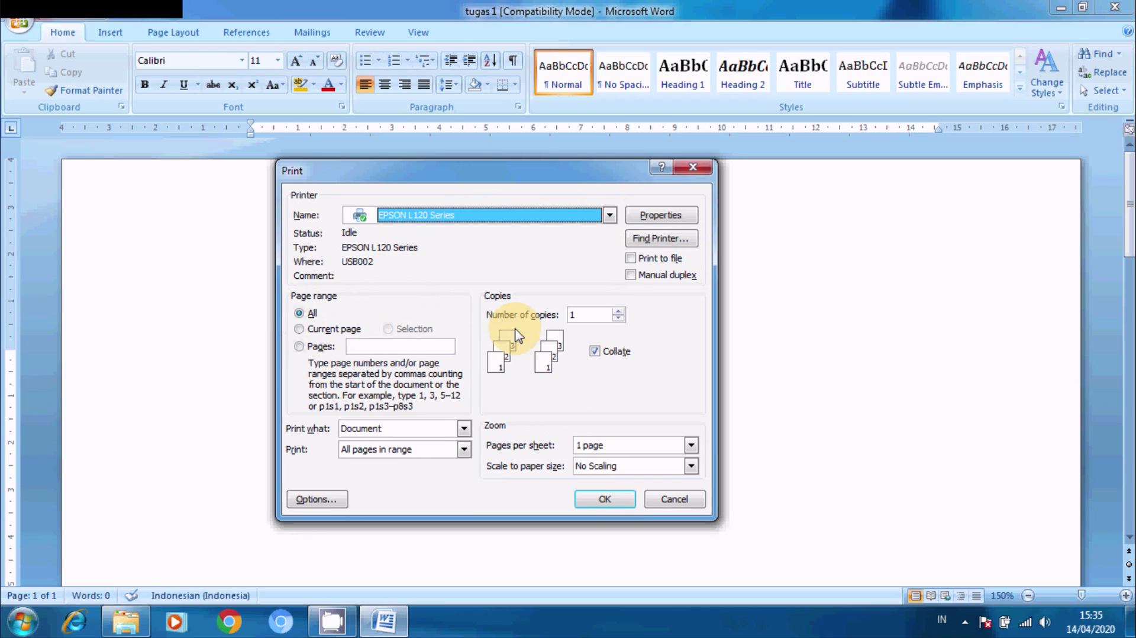
{"action": "left_click", "coordinate": [605, 499]}
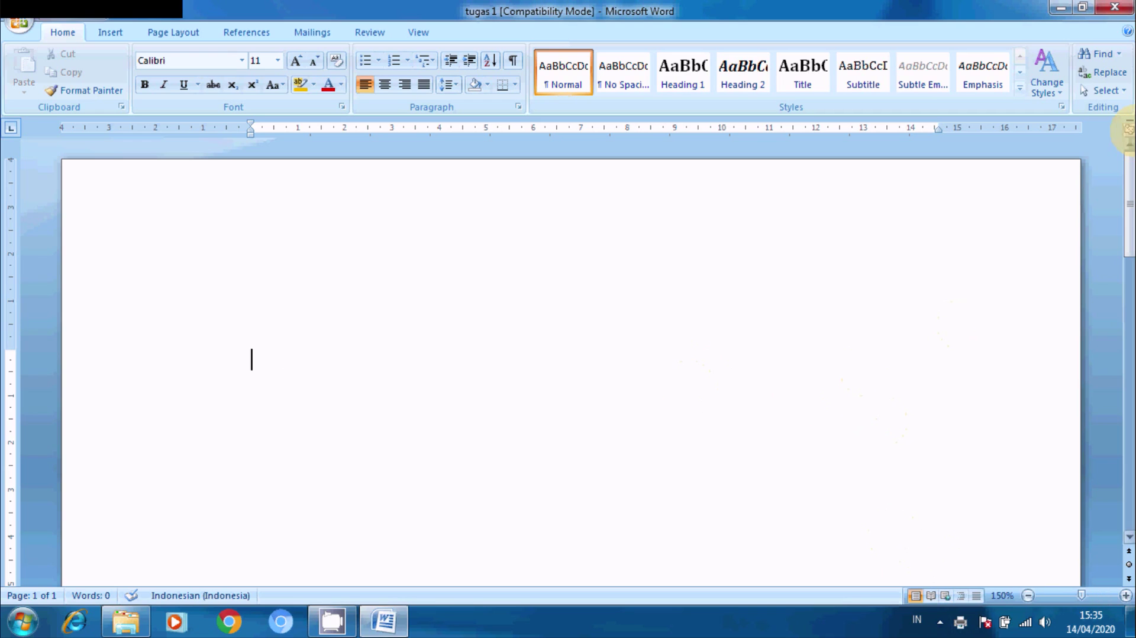
Step: Close Word and the remaining Documents window, leaving the desktop
{"action": "left_click", "coordinate": [1118, 11]}
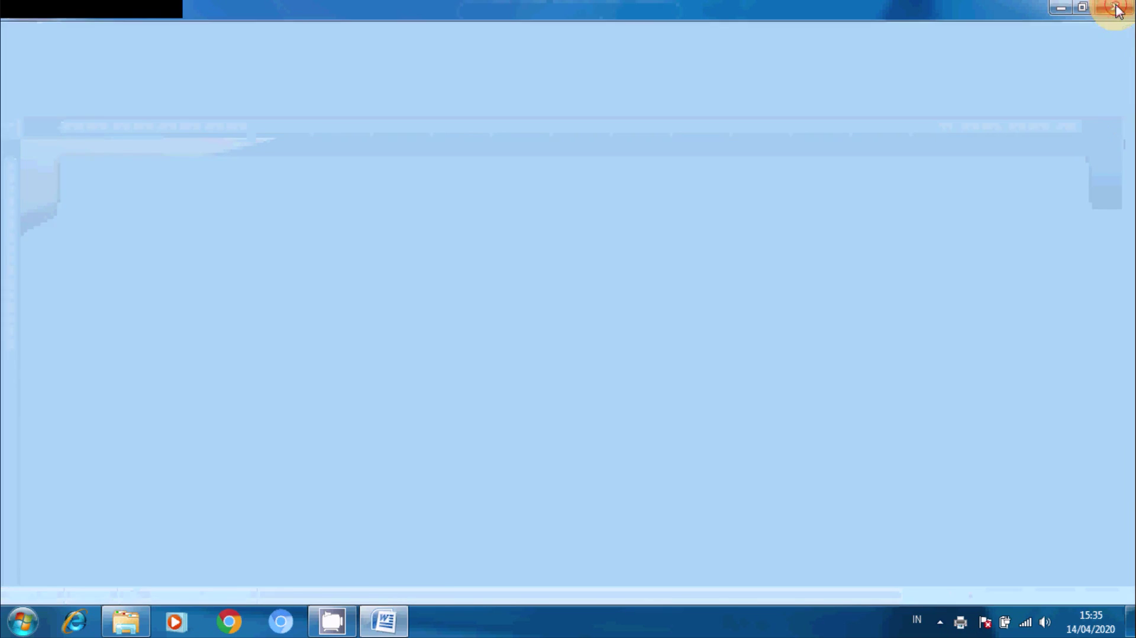
{"action": "left_click", "coordinate": [1117, 11]}
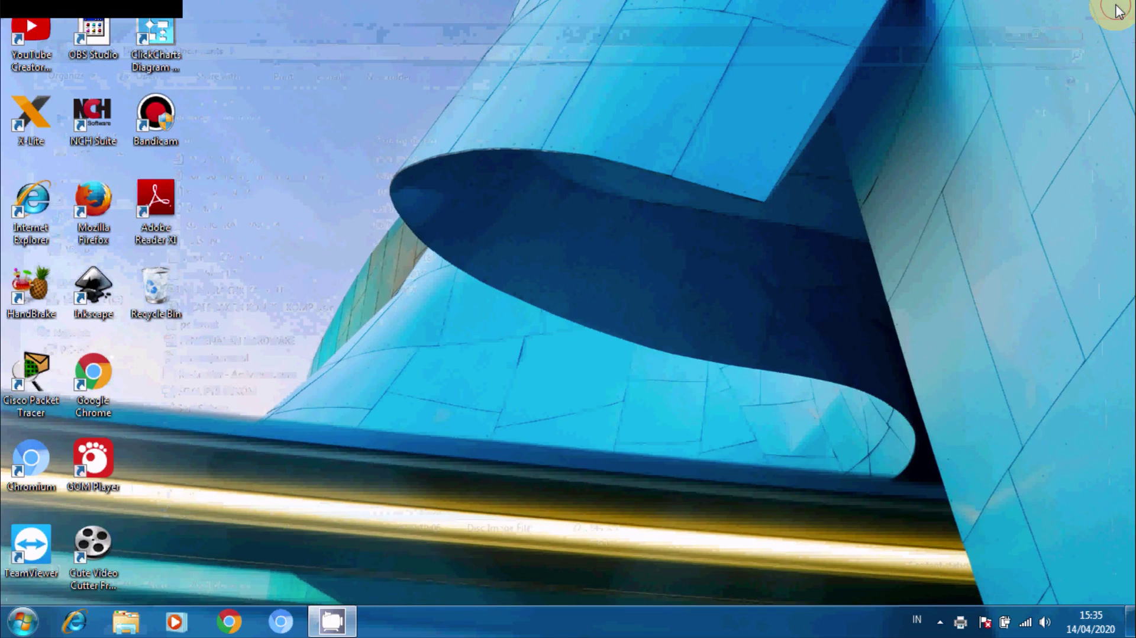